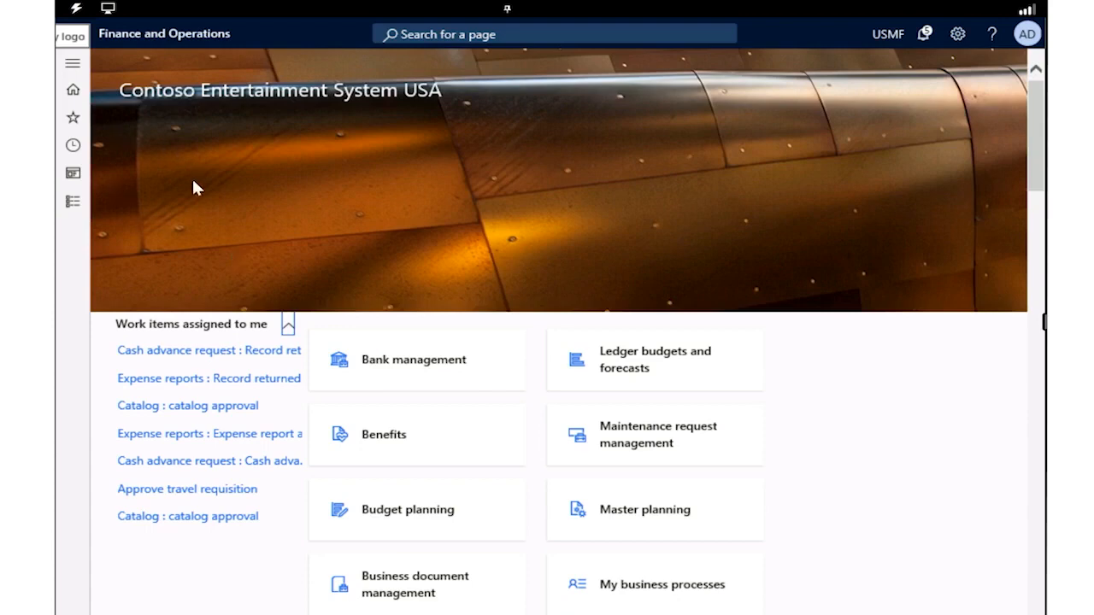
Open the Vendor payment journal from the Accounts payable module
left_click(77, 73)
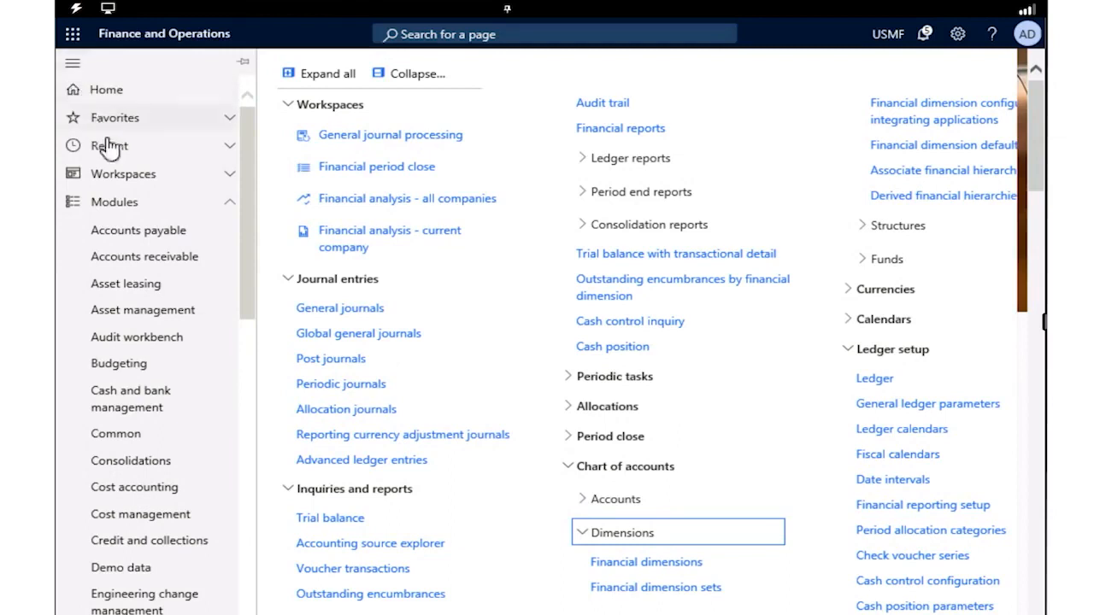
left_click(123, 240)
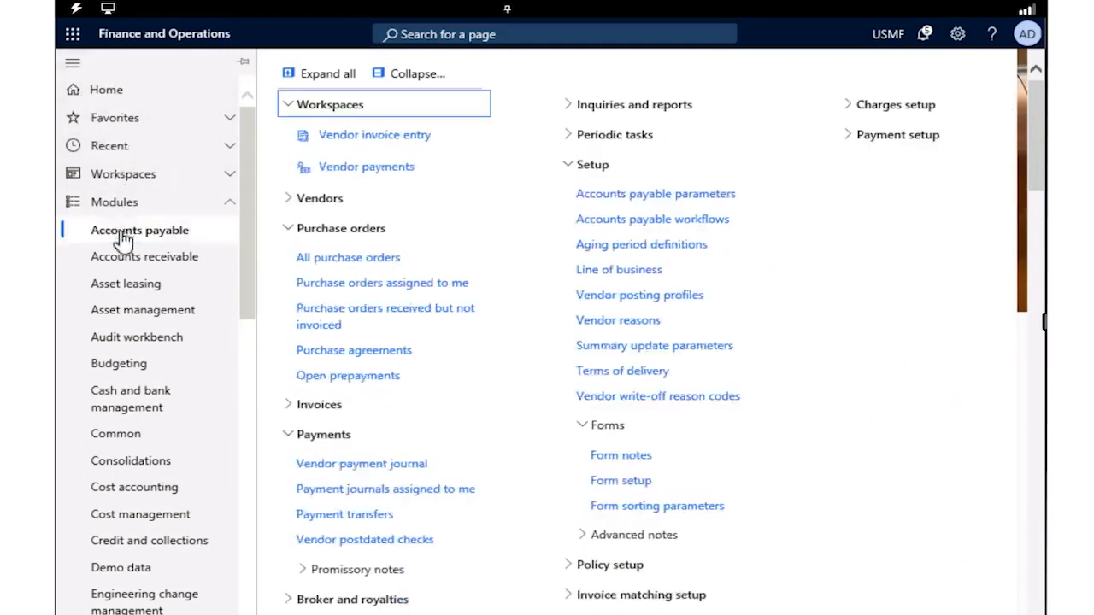
left_click(431, 468)
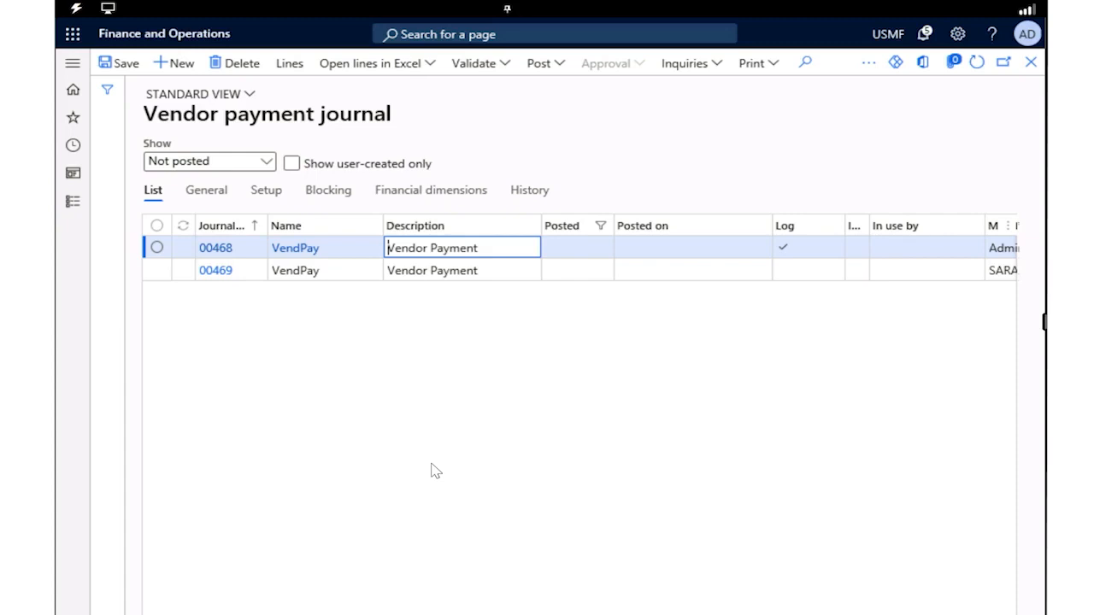
Create a new vendor payment journal using the journal name VendPay
left_click(181, 67)
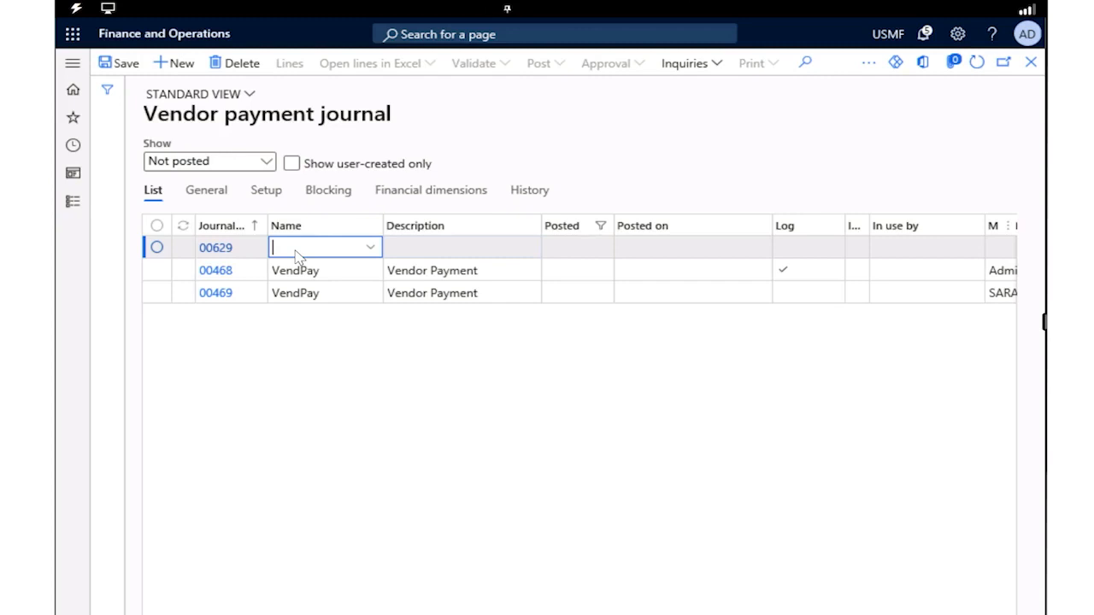
left_click(372, 250)
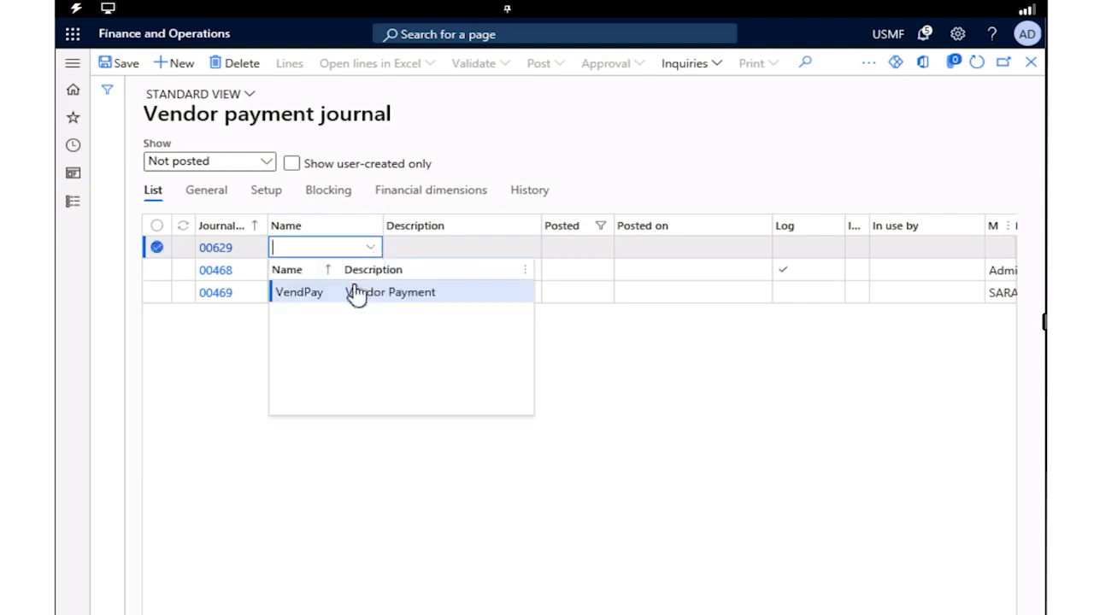
left_click(304, 294)
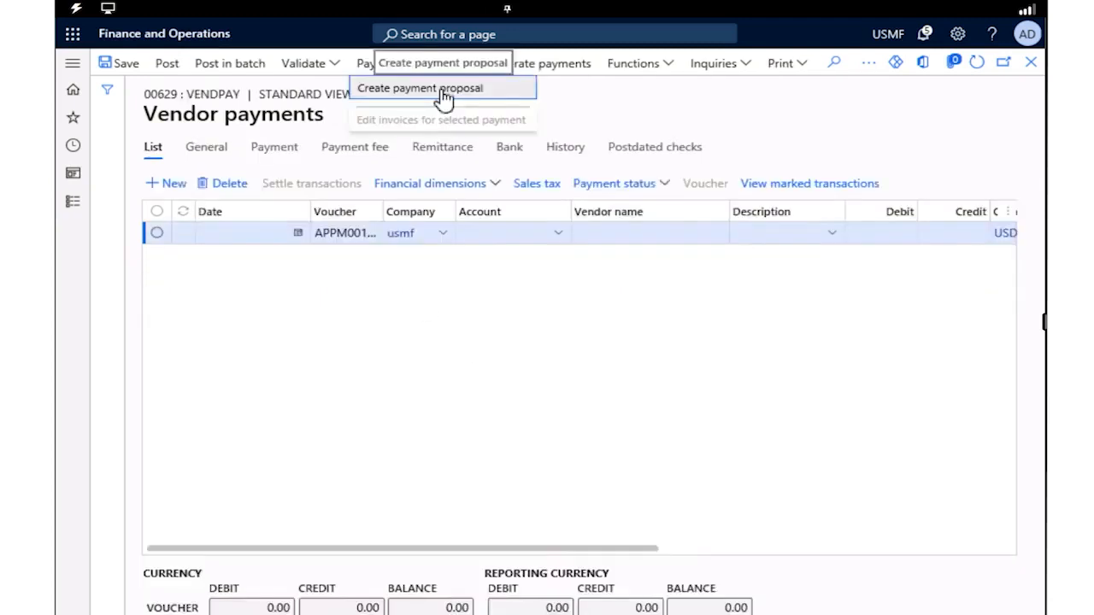
Run a payment proposal selecting invoices by due date for the new journal's lines and create payments for all proposed invoices
left_click(442, 91)
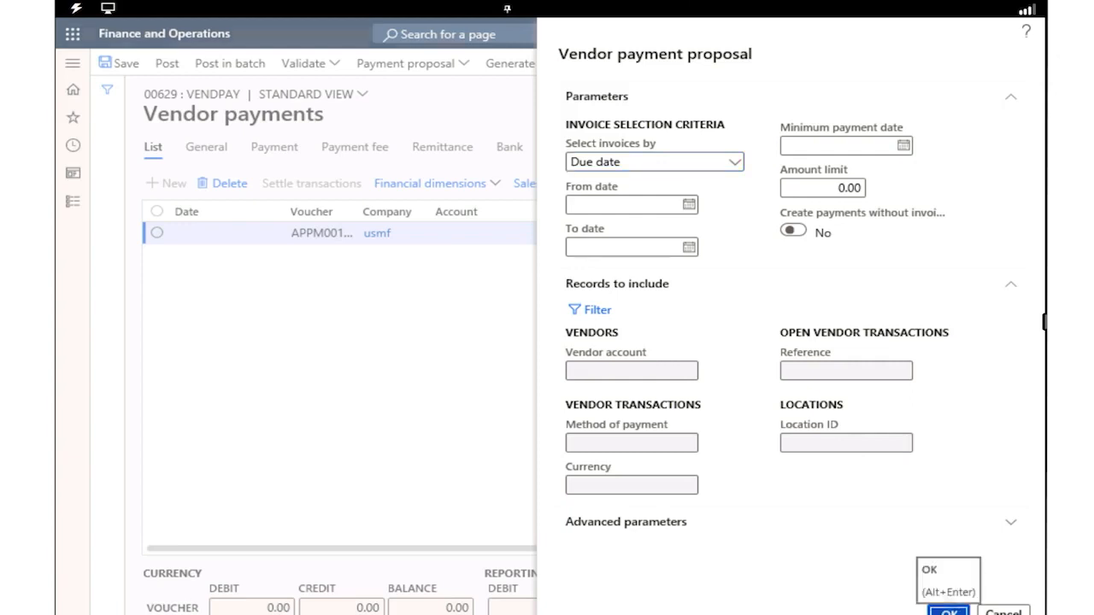
left_click(947, 611)
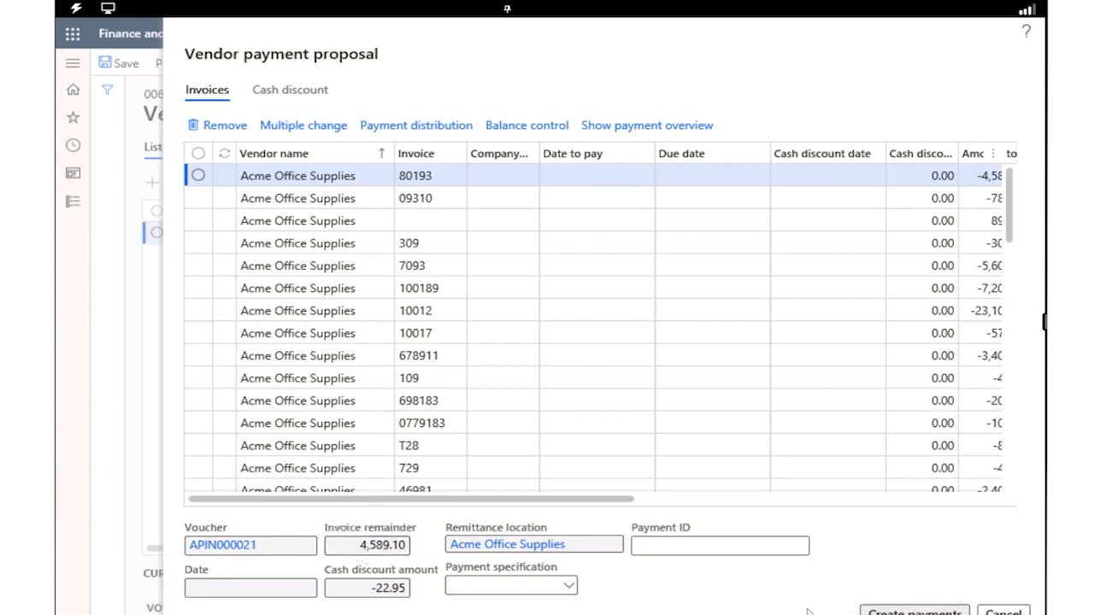
left_click(914, 611)
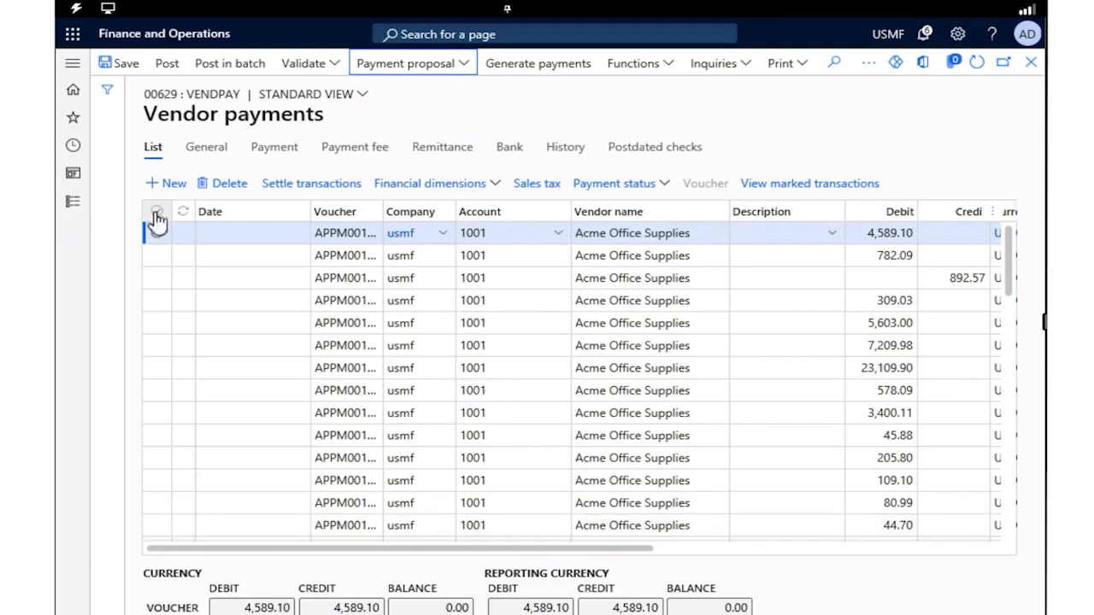
left_click(157, 213)
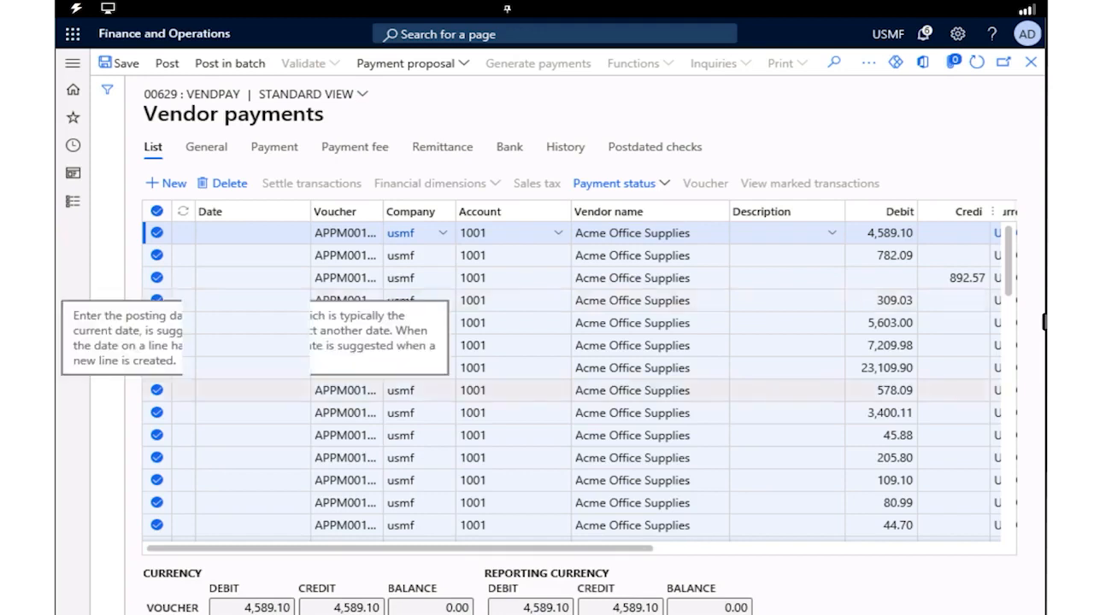
left_click(156, 234)
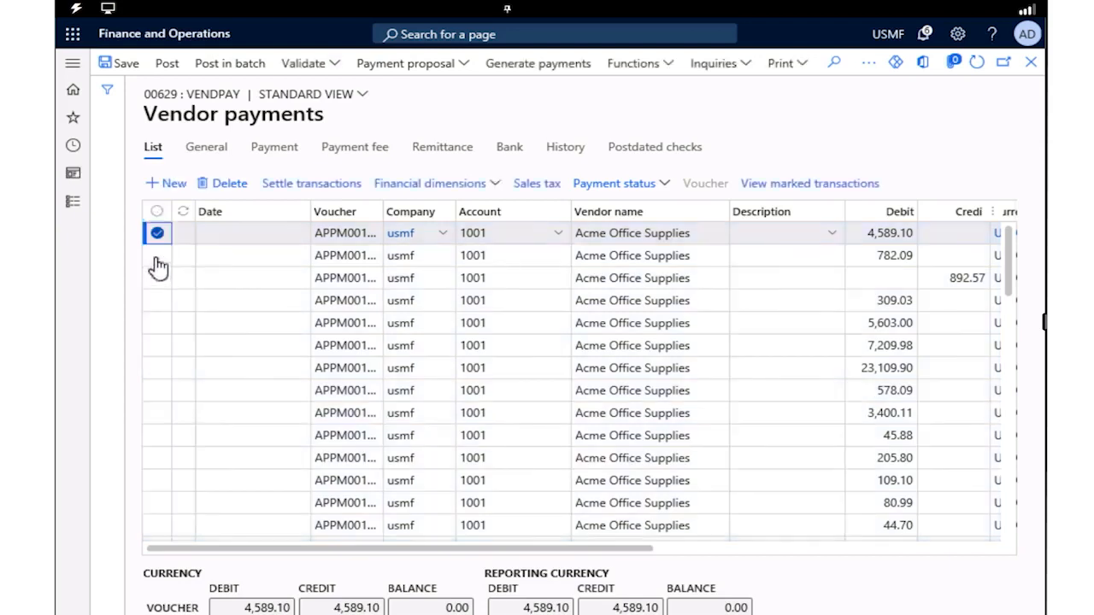
left_click(155, 258)
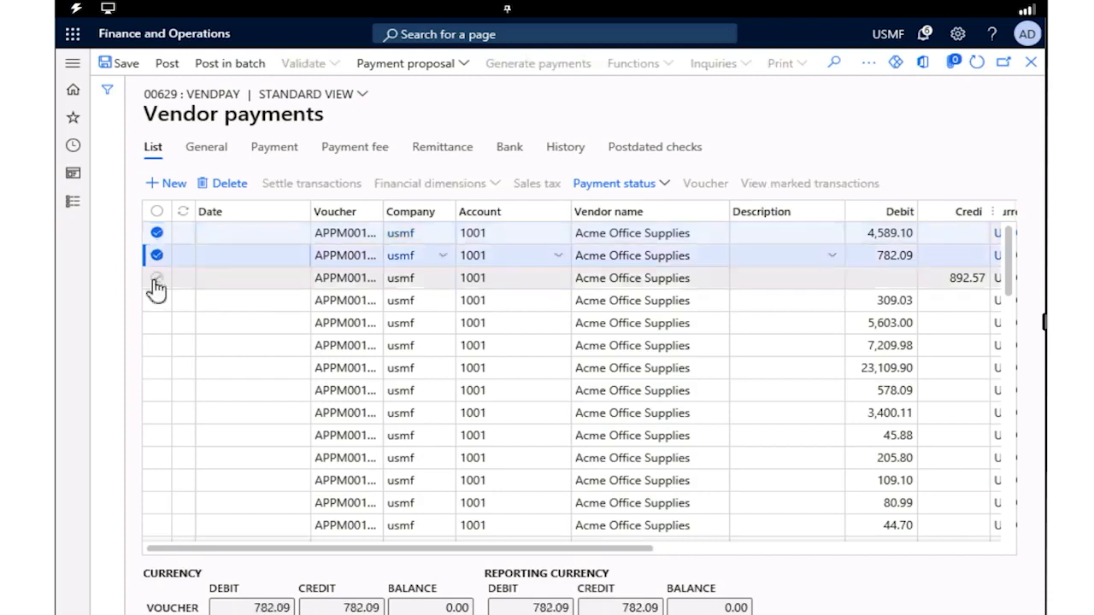
left_click(156, 280)
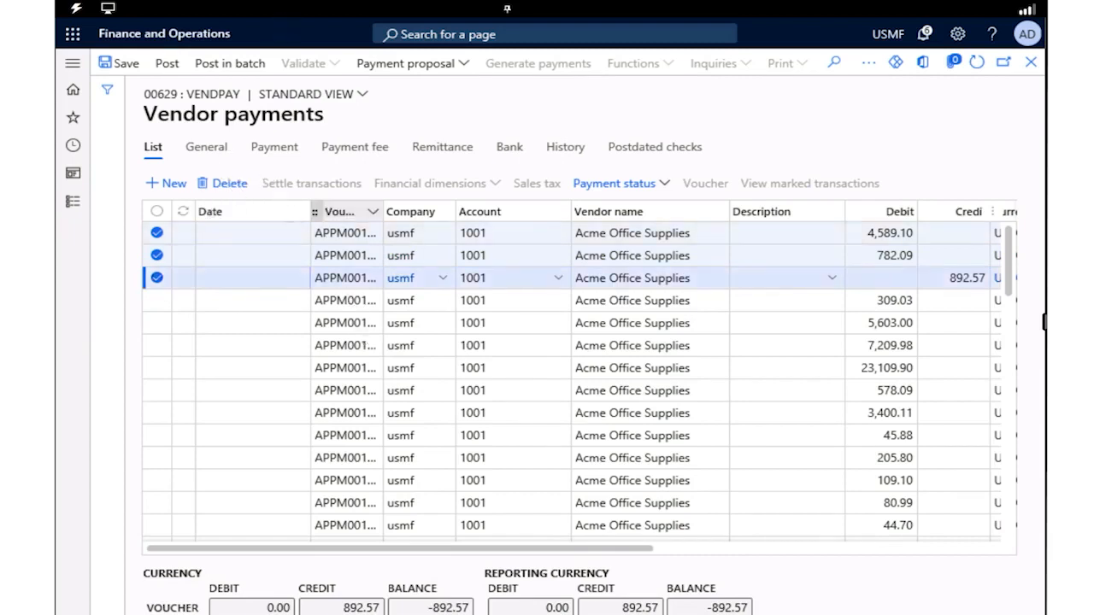
left_click(156, 211)
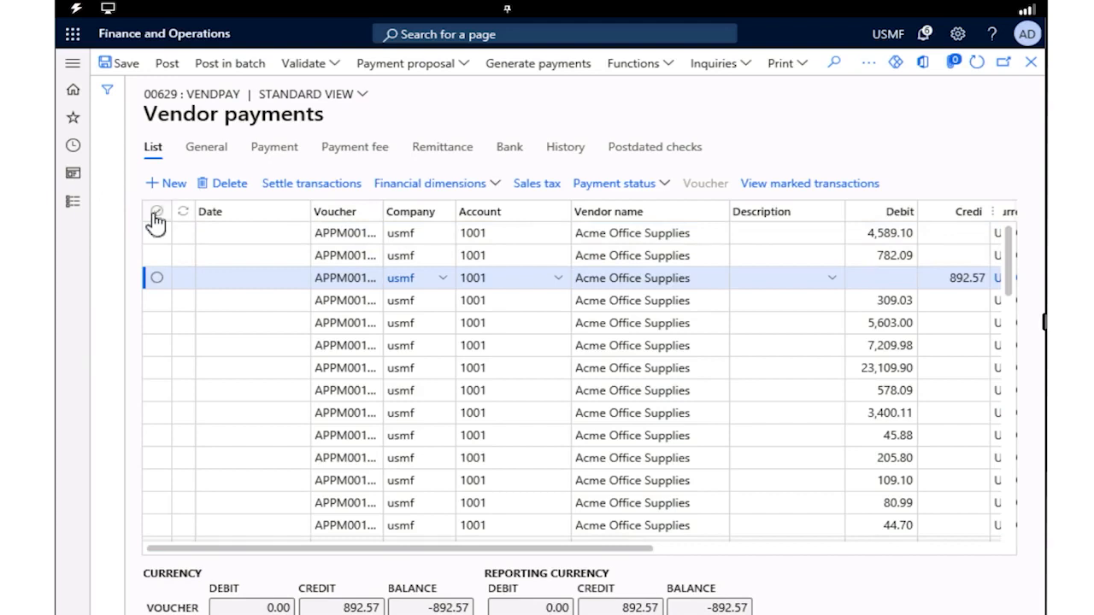
Select all vendor payment lines and choose ELECTRONIC as their method of payment
left_click(155, 214)
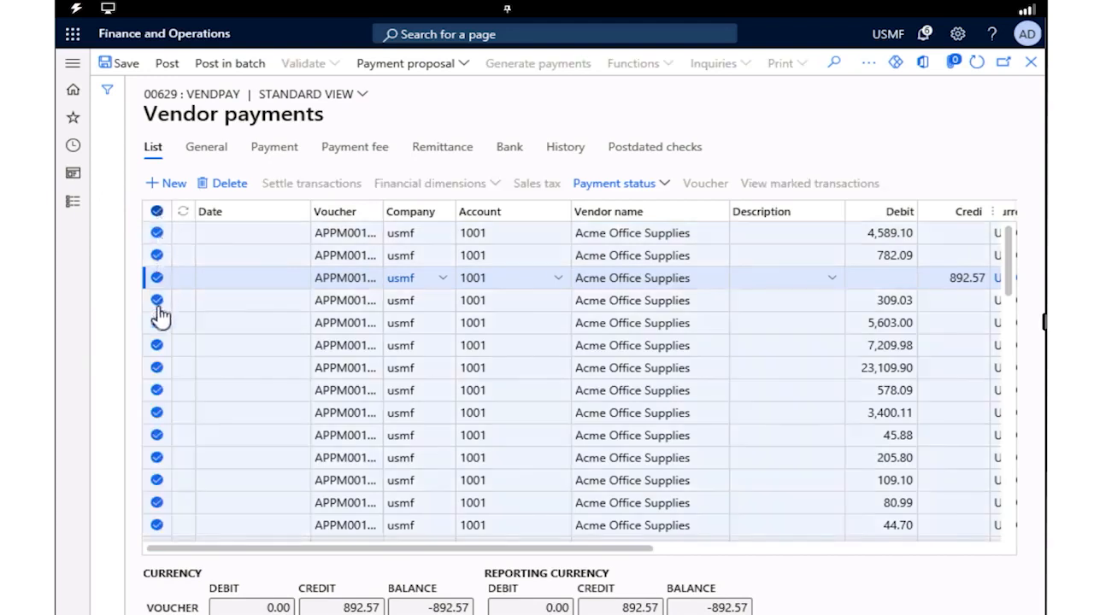
left_click(656, 190)
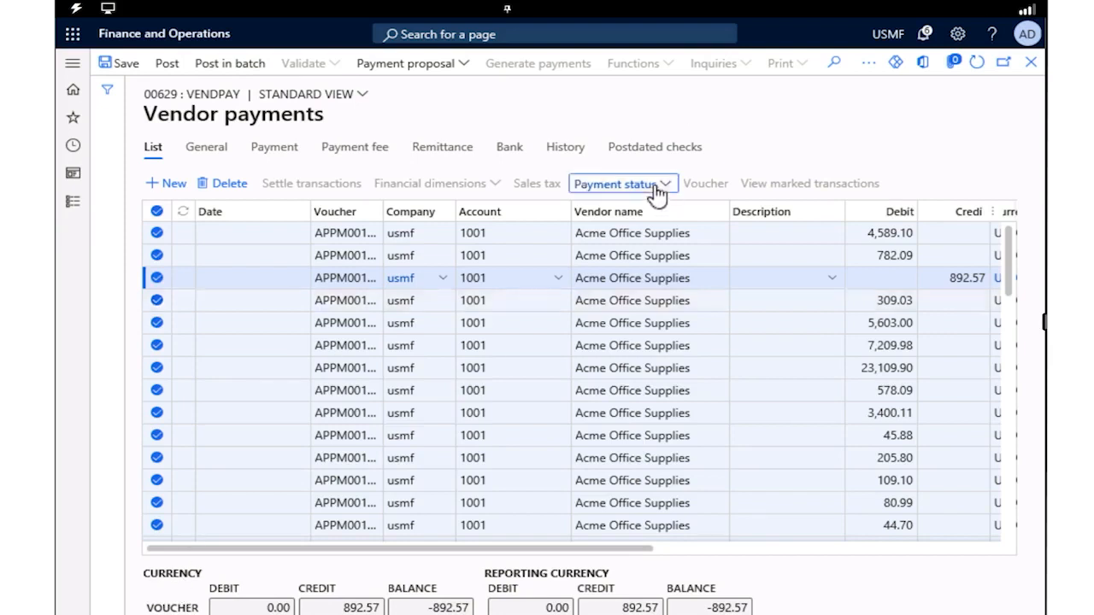
left_click(287, 155)
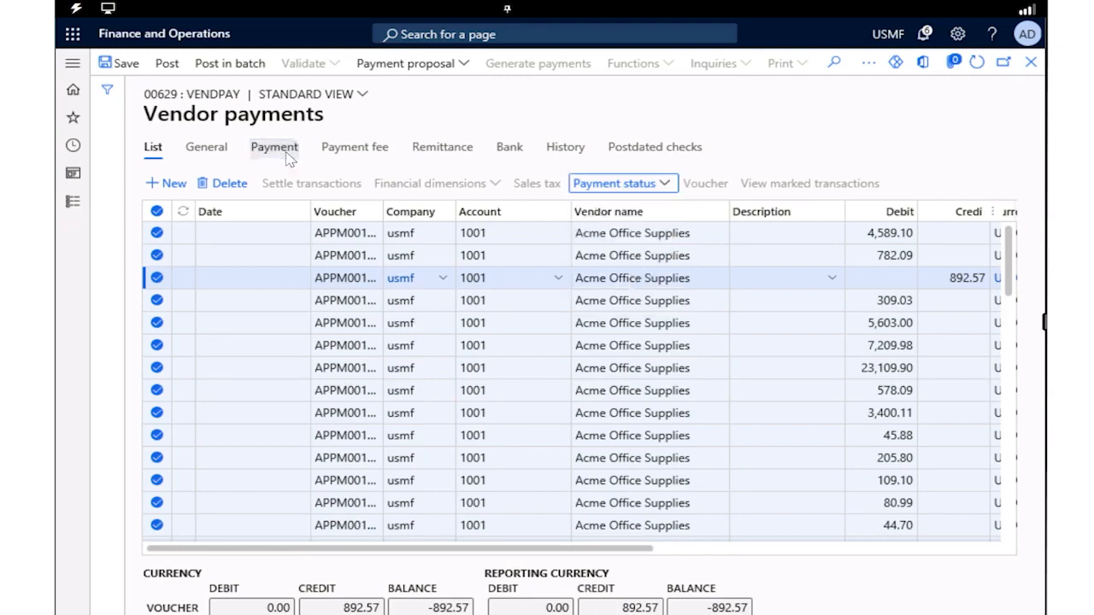
left_click(272, 159)
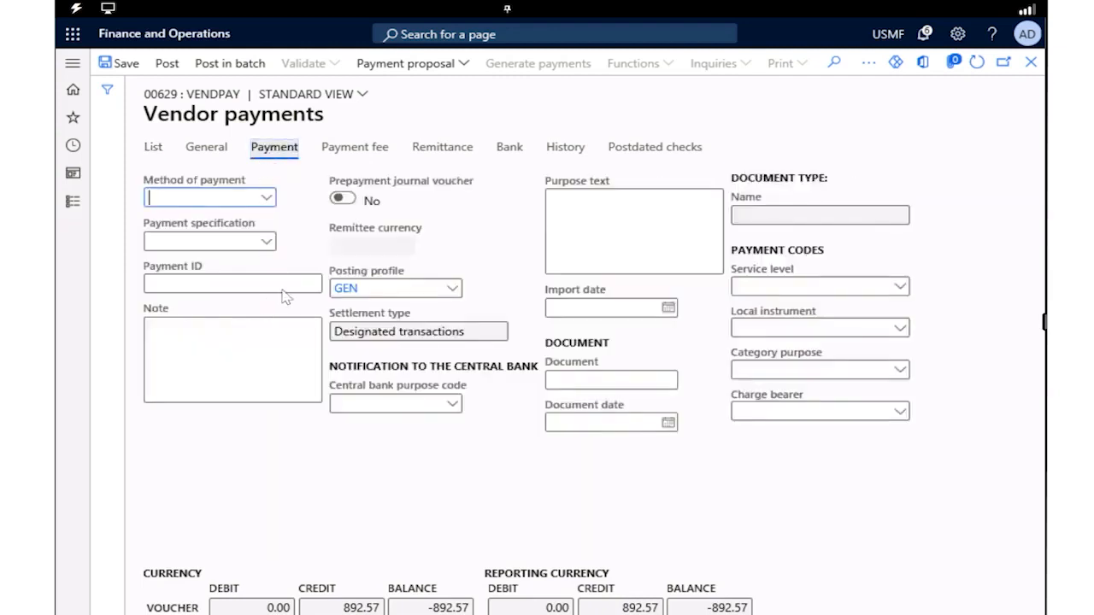
left_click(266, 200)
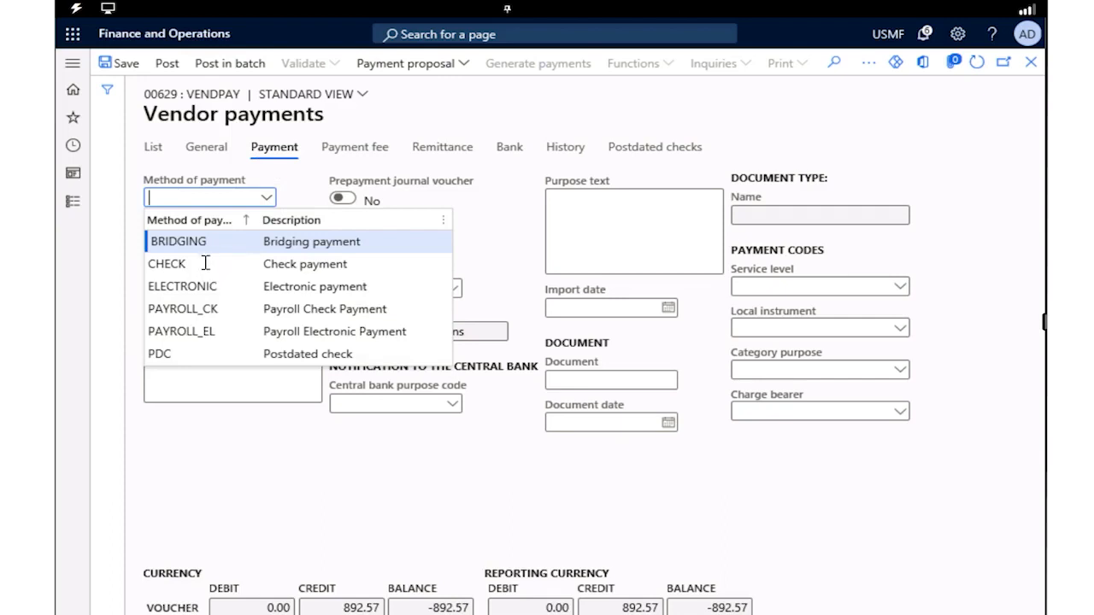
left_click(166, 287)
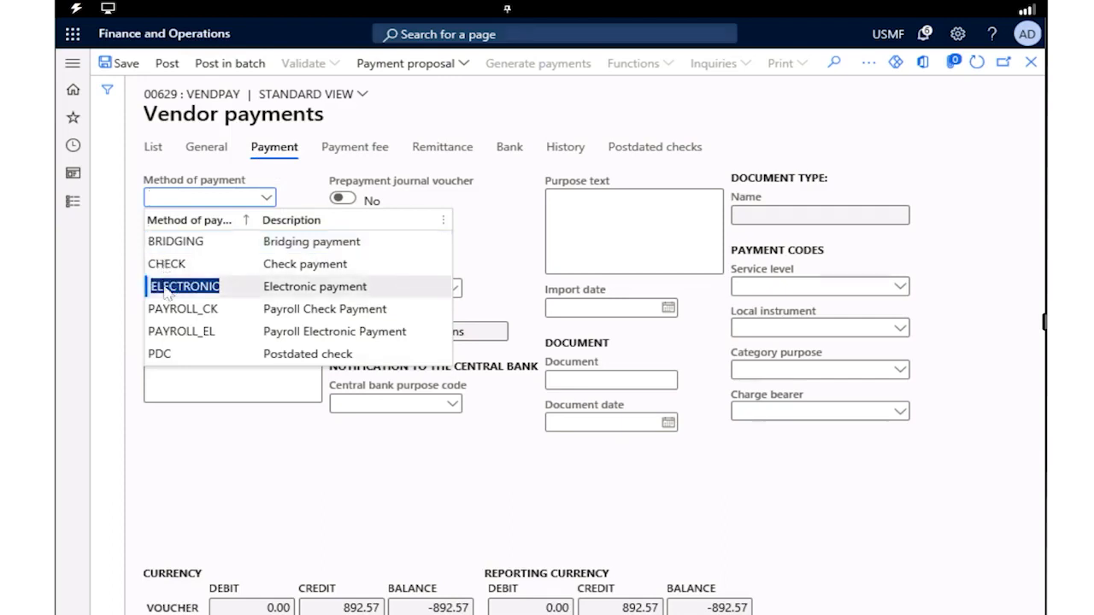
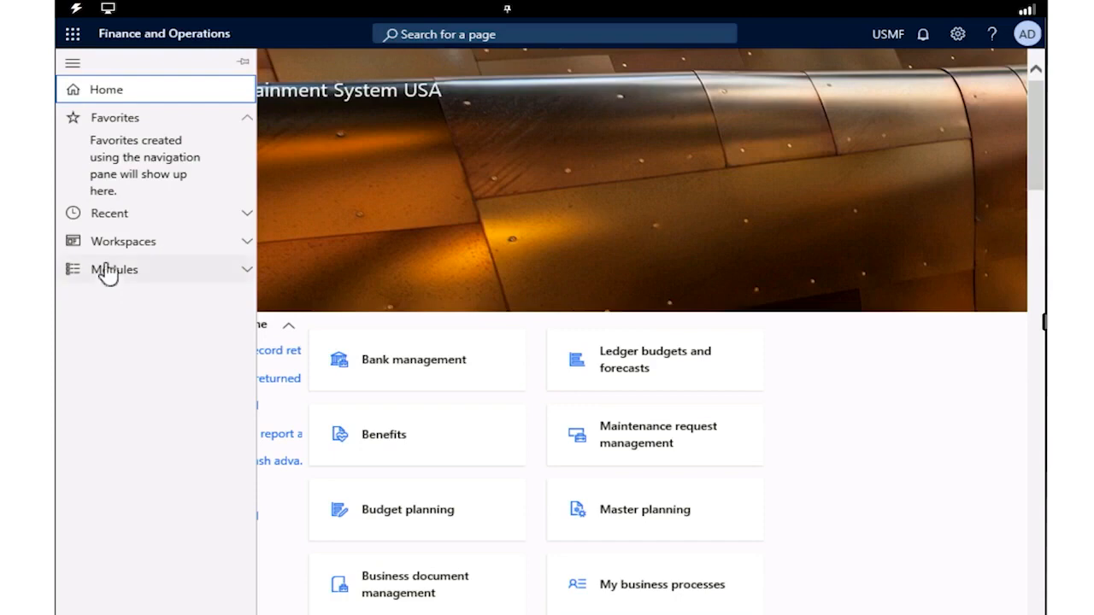
Open the Pricing and discount management workspace
left_click(105, 245)
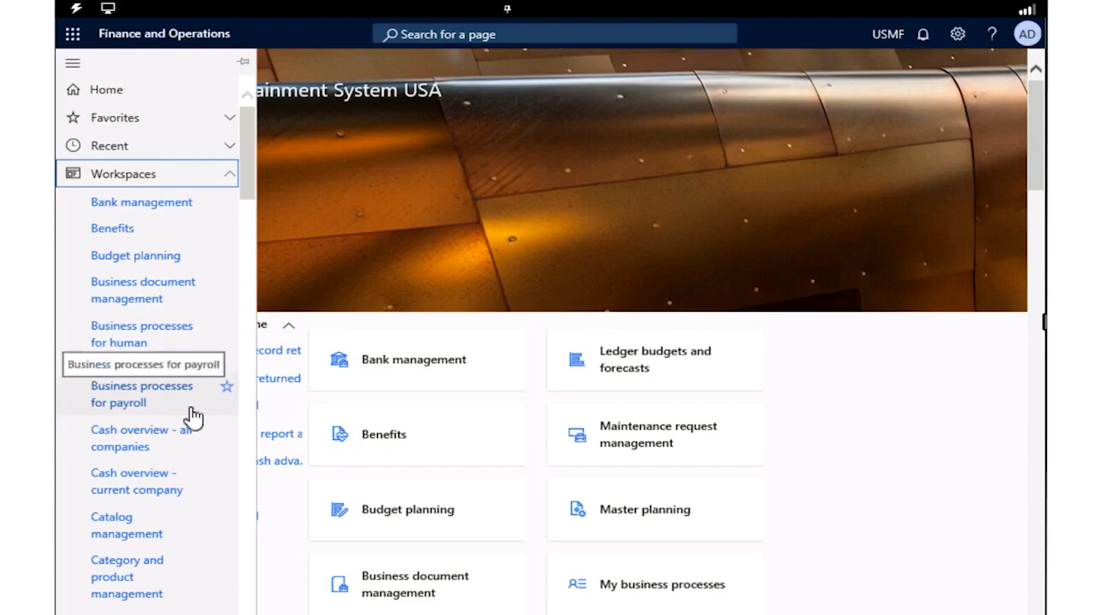
scroll(193, 417, "down", 10)
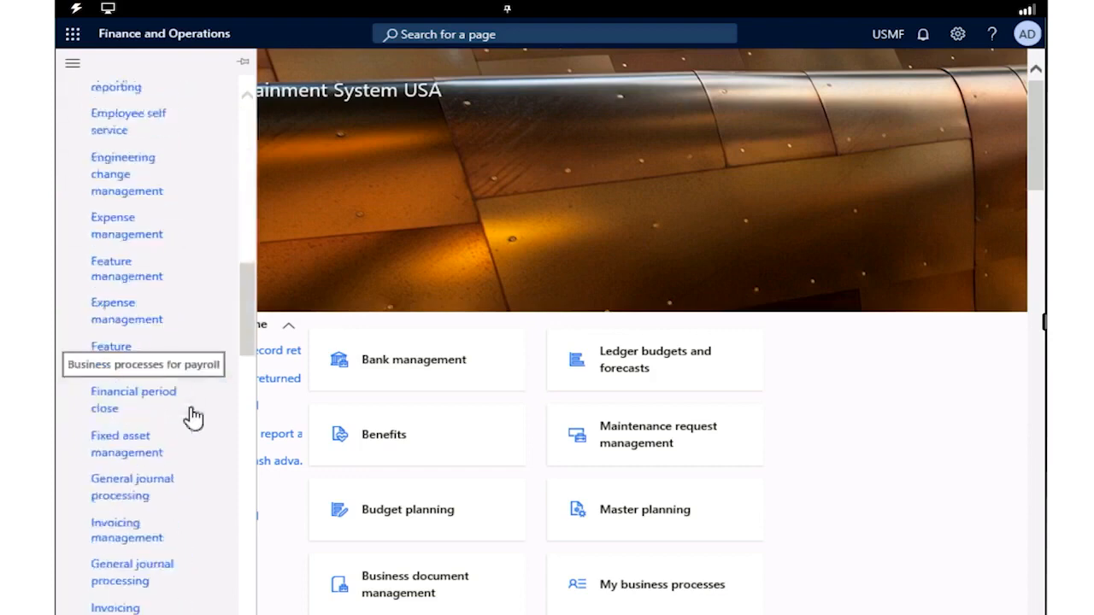
scroll(192, 417, "down", 5)
scroll(191, 416, "down", 1)
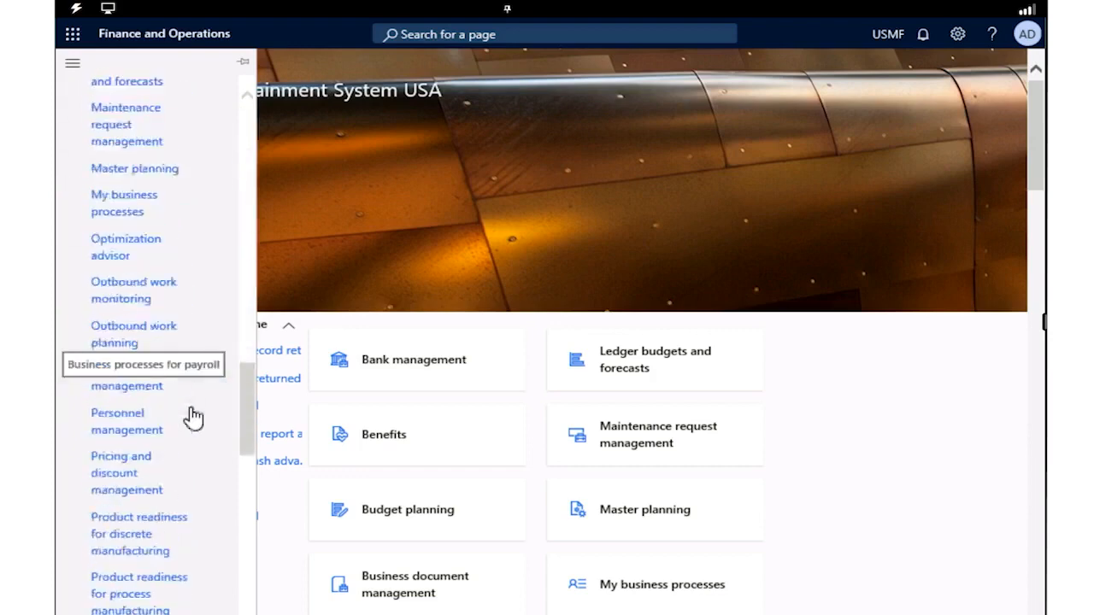
left_click(116, 485)
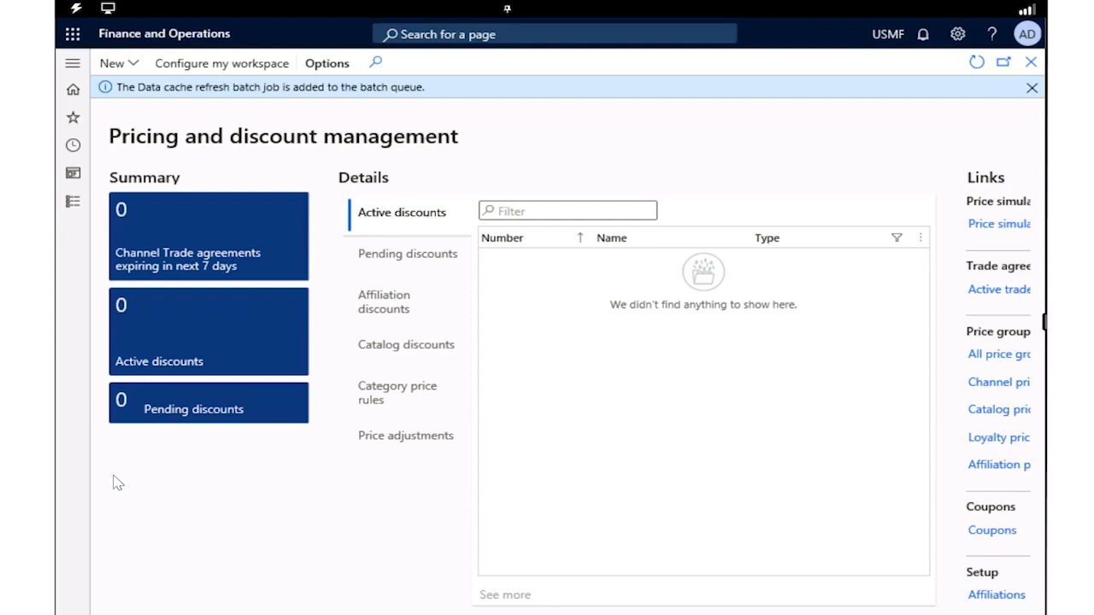
Create a new discount of the simple Discount type and name it "New Year 20%"
left_click(133, 66)
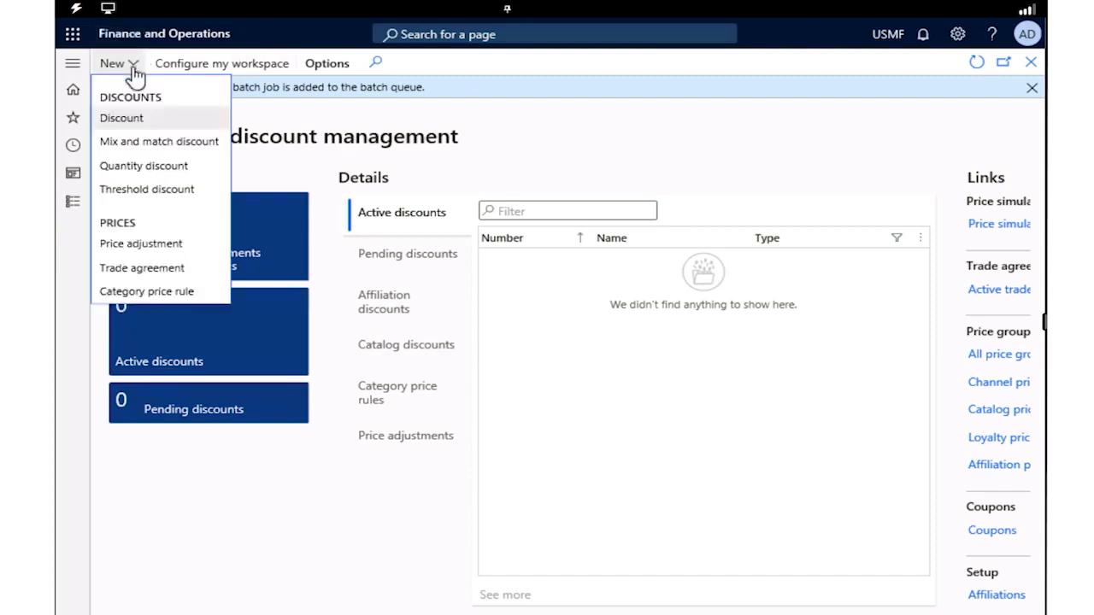
left_click(122, 127)
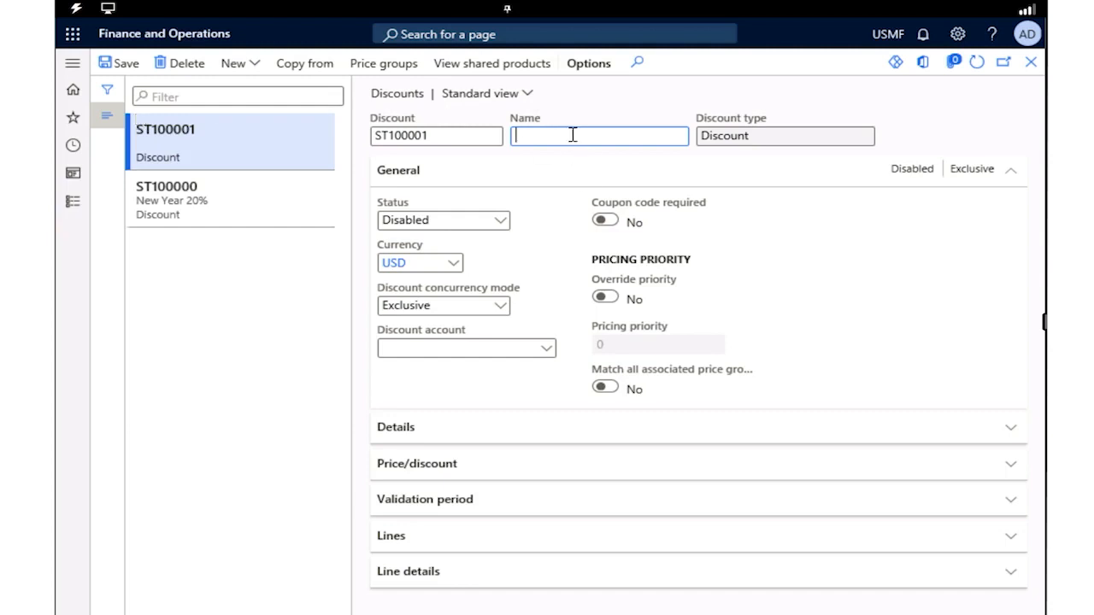
type("New Year 20%")
Set the discount's concurrency mode to Best price and its discount account to the Discounts ledger account
left_click(504, 307)
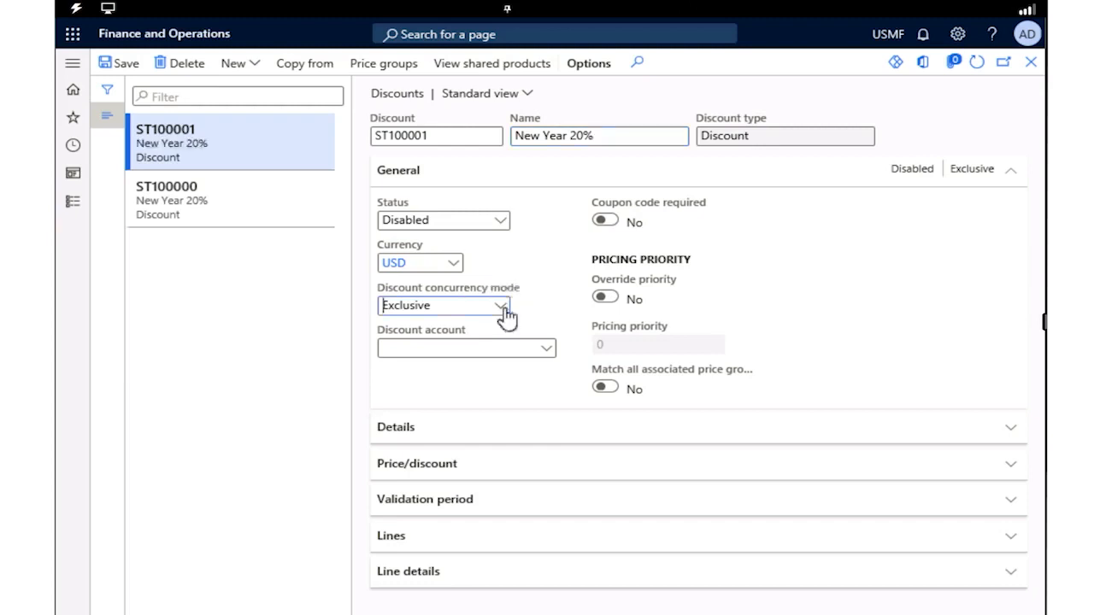
left_click(501, 306)
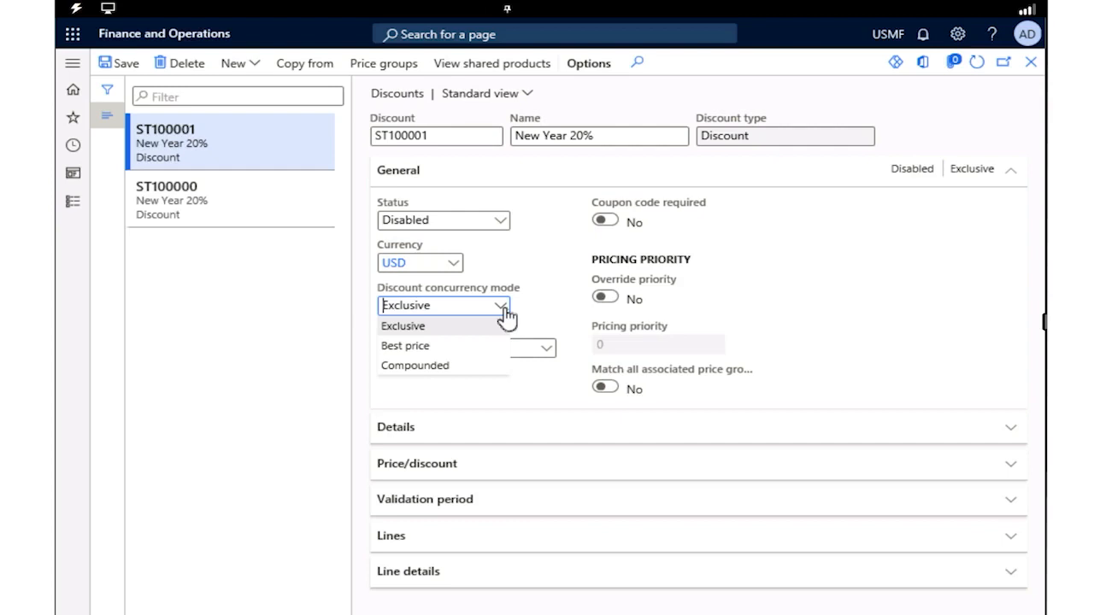
left_click(407, 346)
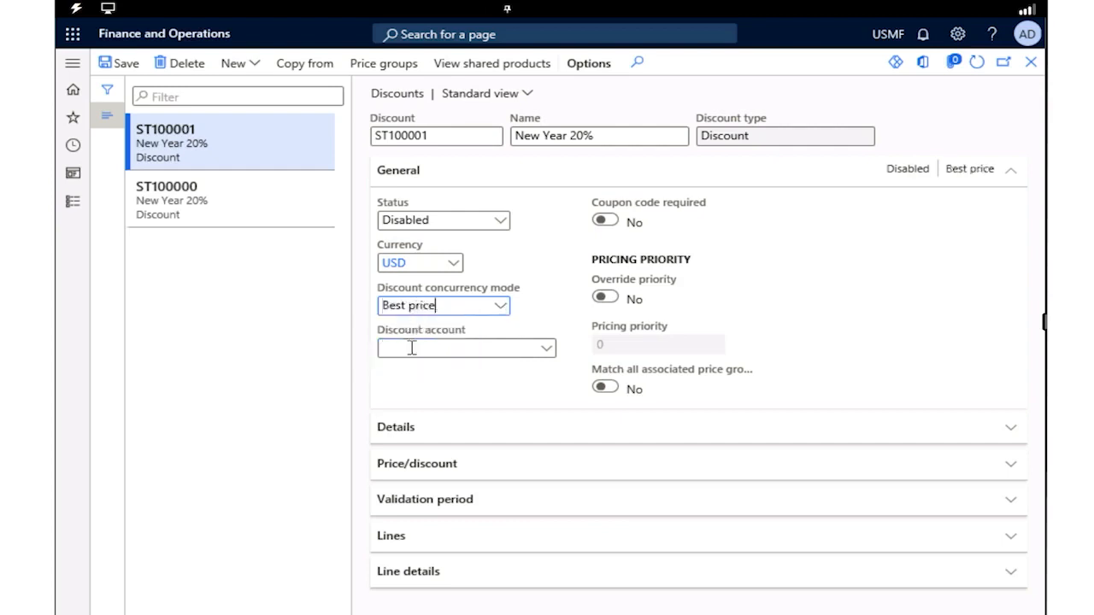
left_click(546, 350)
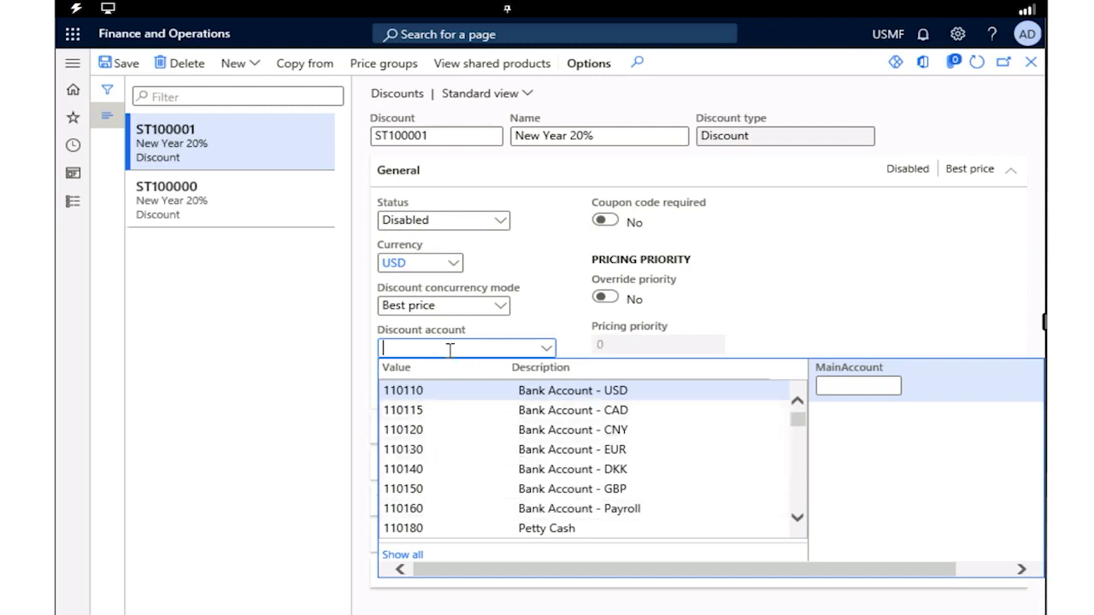
type("discou")
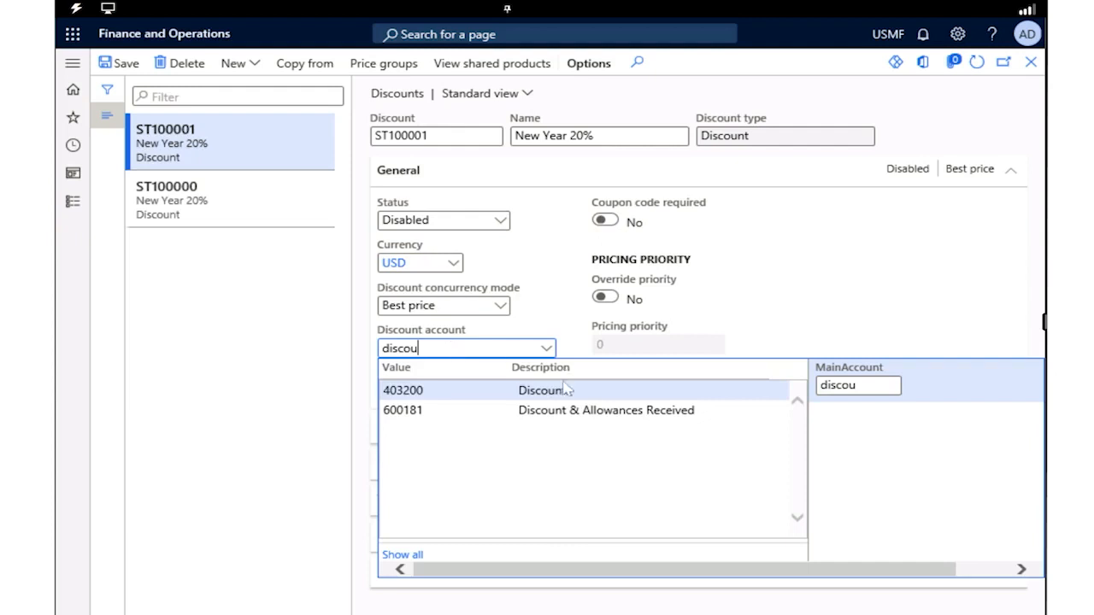
left_click(563, 389)
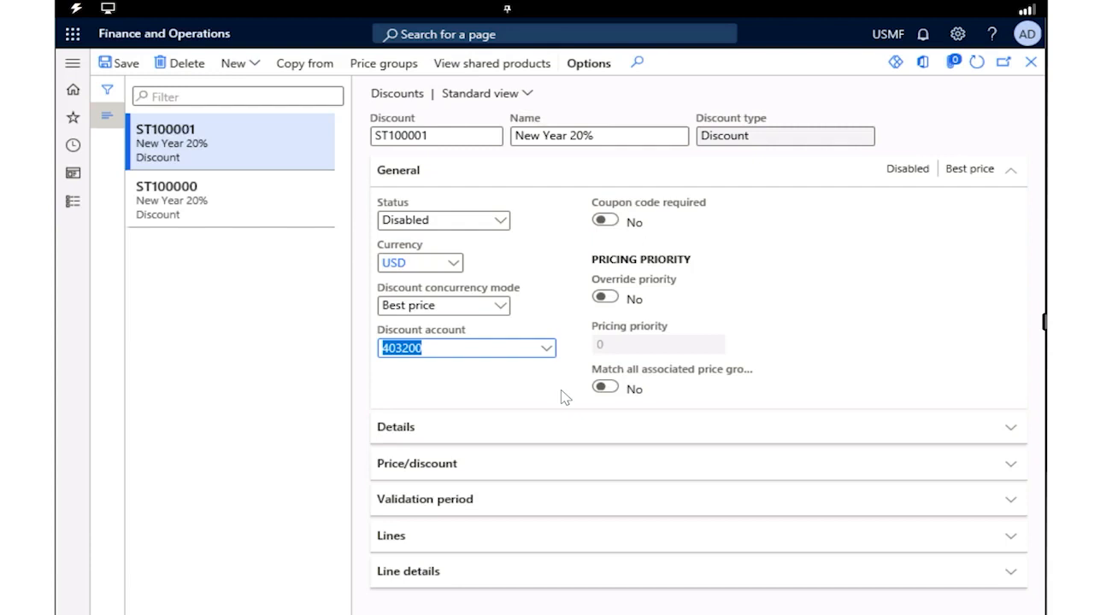
Enter "New Year discount offering 20% off." as the description in the discount's details
left_click(551, 446)
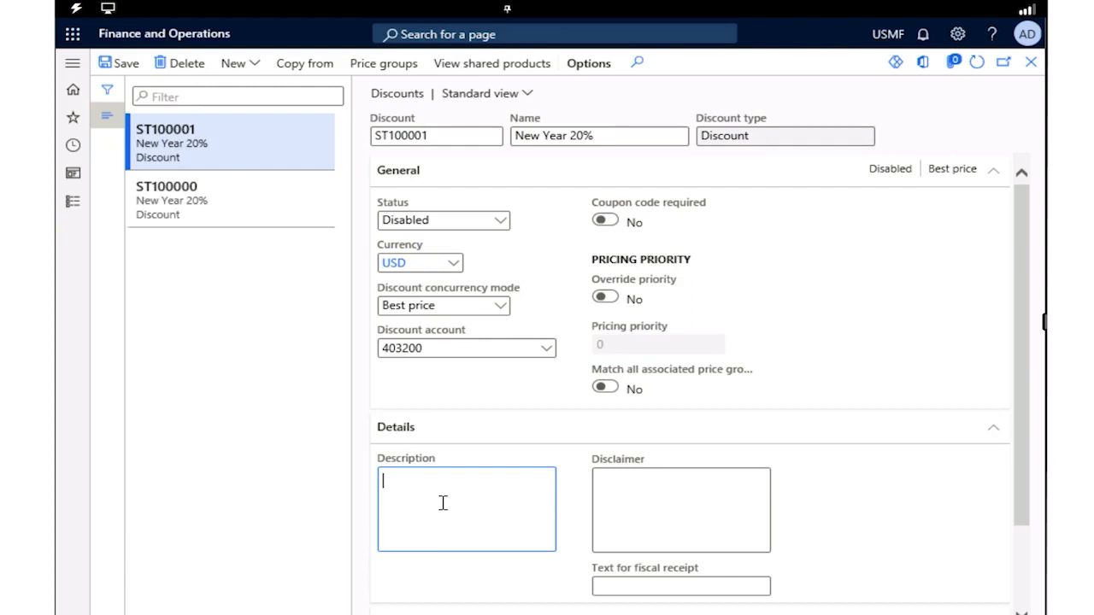
type("New Year discount offering 20")
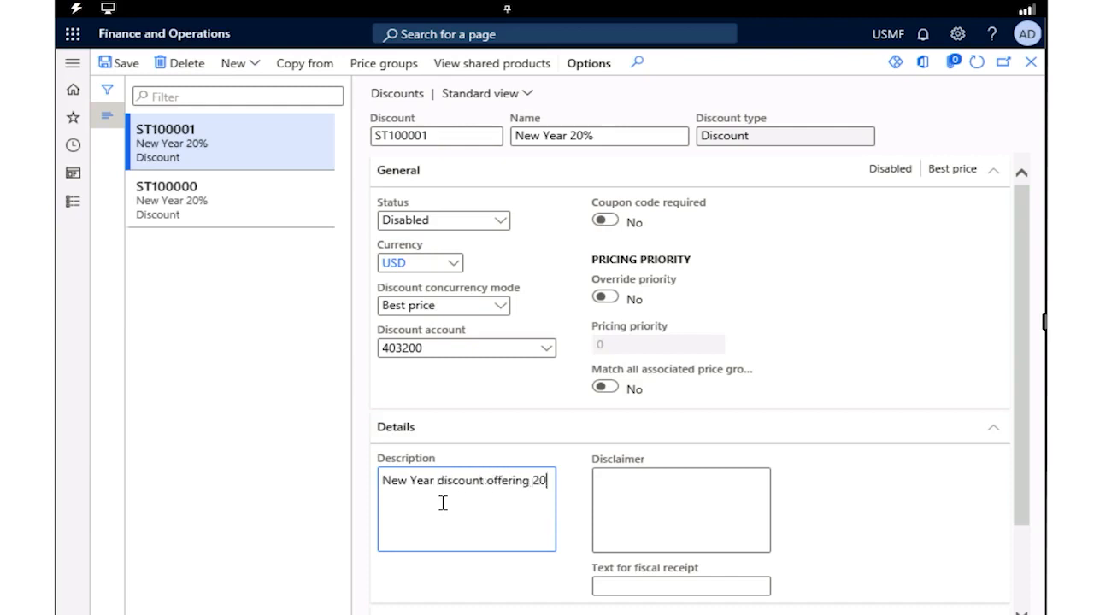
type("% off.")
Set the discount percentage to 20.00 in the discount's price settings
scroll(443, 503, "down", 2)
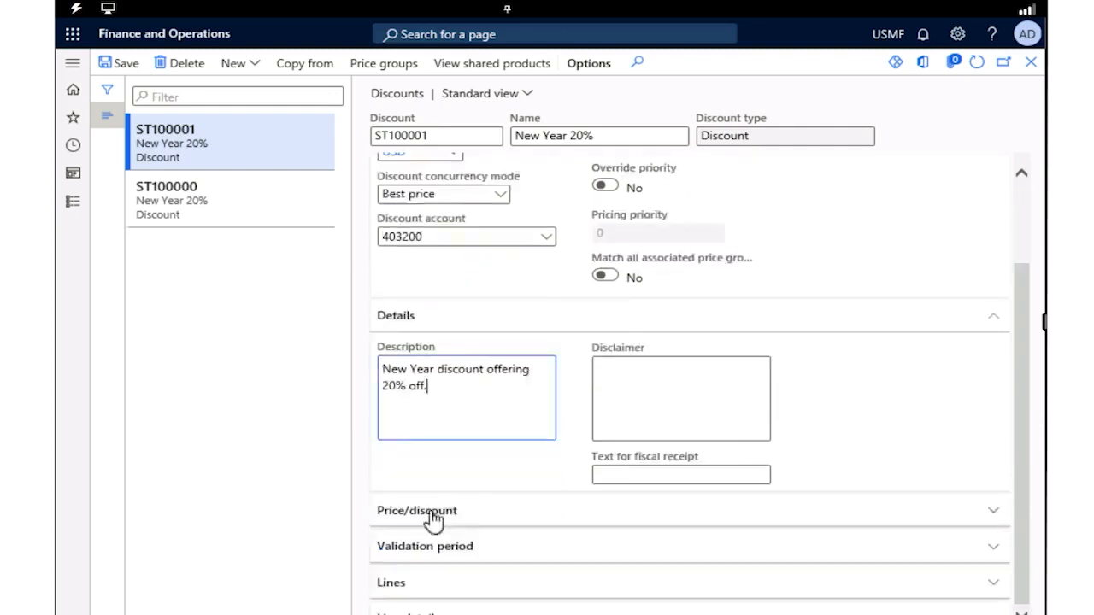
left_click(434, 520)
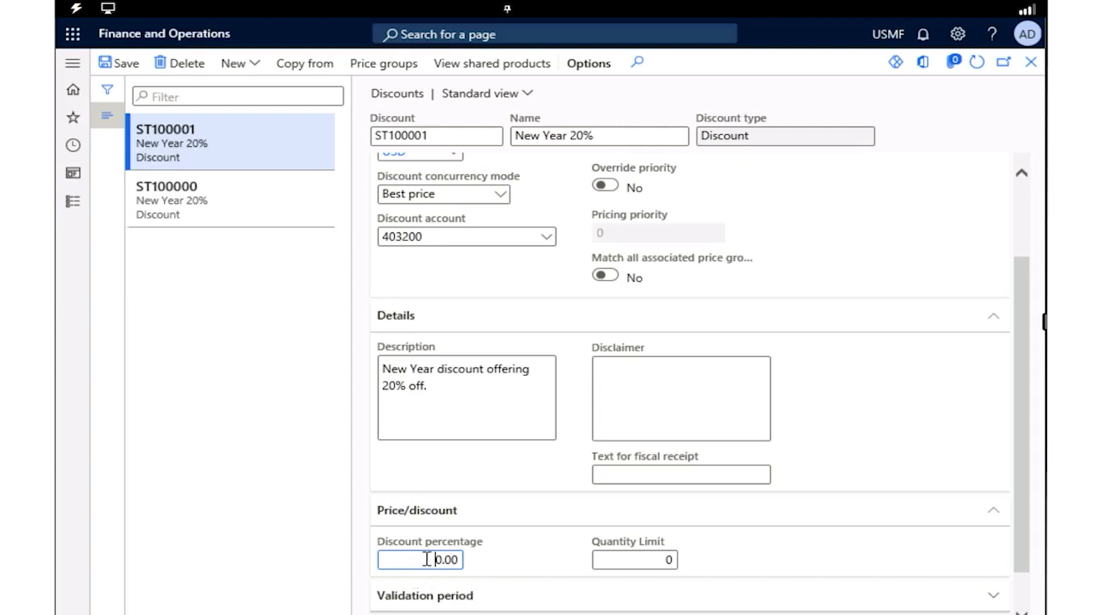
left_click(427, 560)
type("20.00")
Set the discount's validation period with effective date 1/1/2024 and expiration date 1/31/2024
scroll(542, 569, "down", 1)
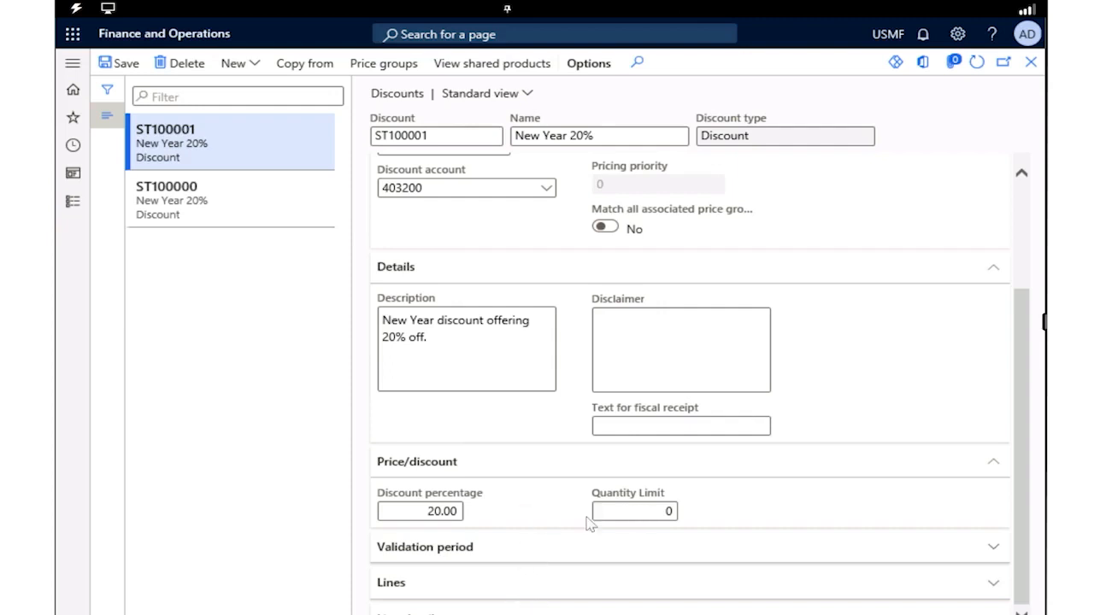
left_click(548, 562)
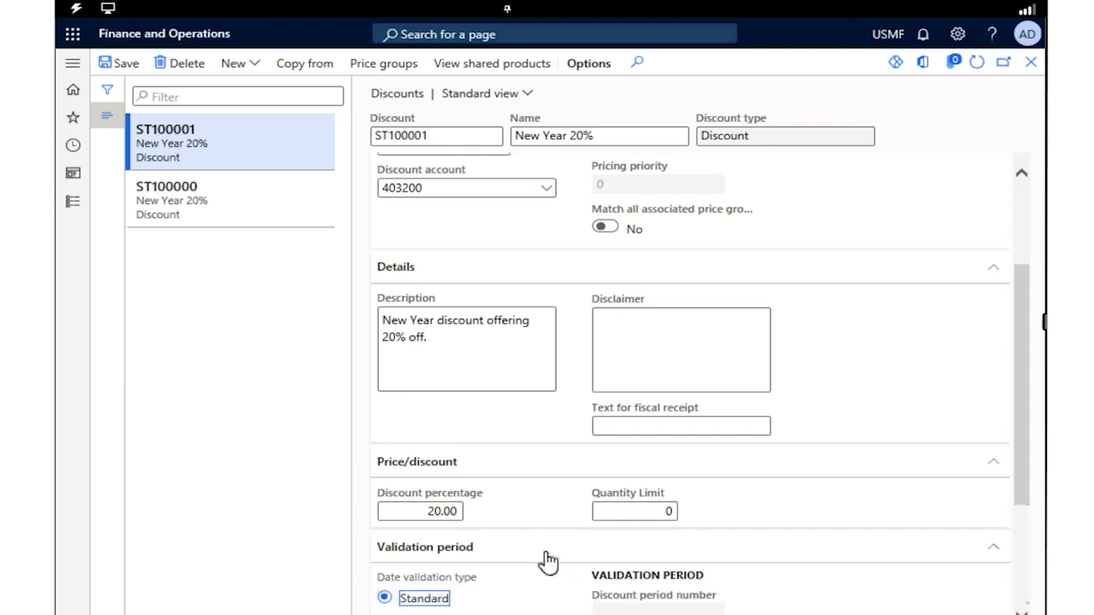
scroll(548, 560, "down", 3)
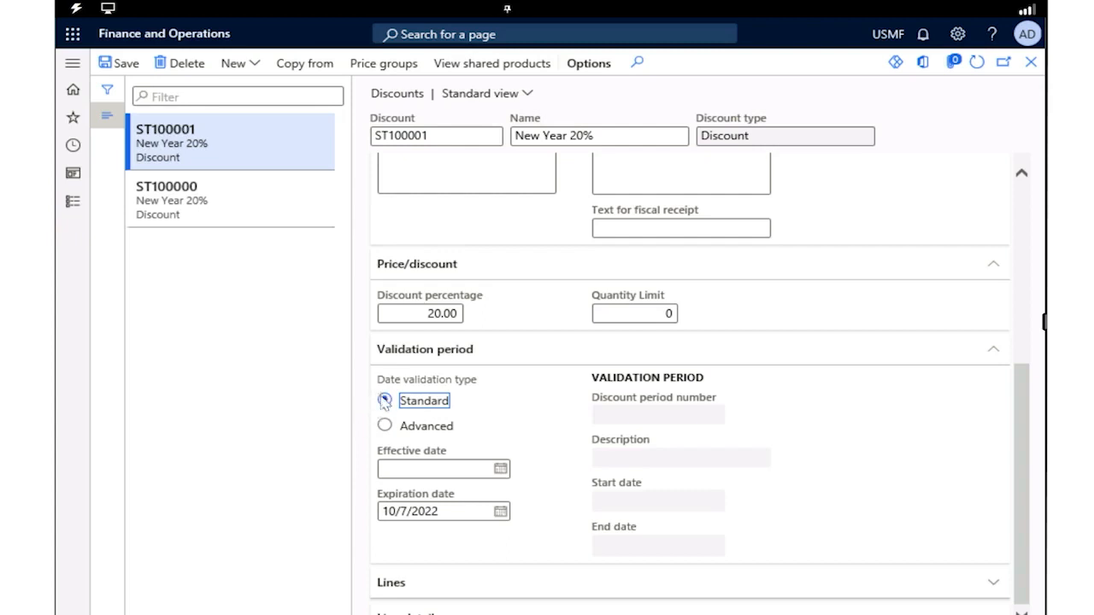
left_click(470, 472)
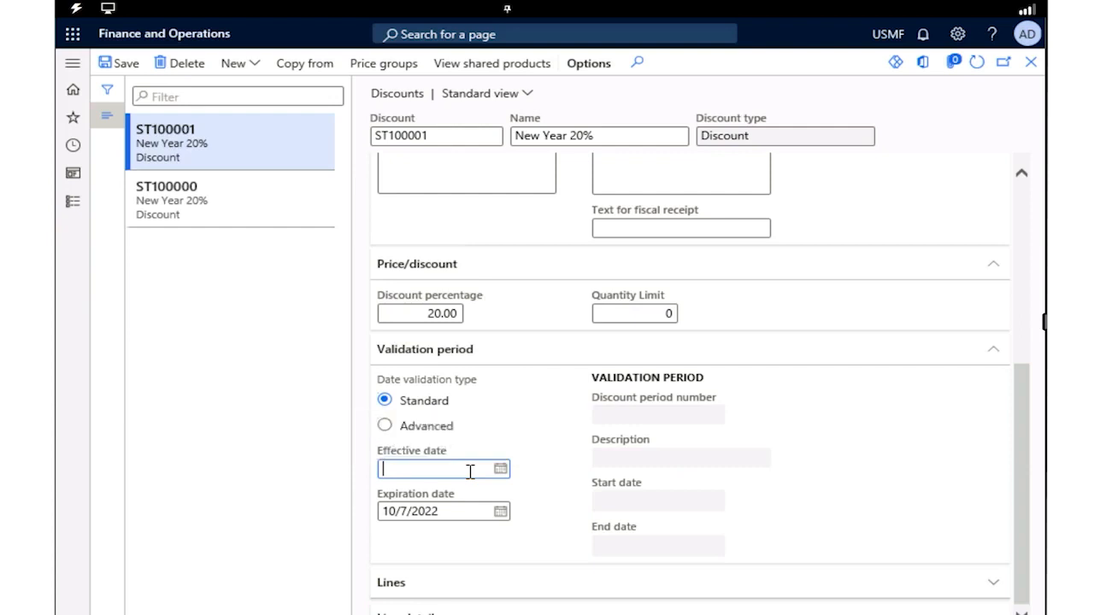
type("1/1/24")
left_click(453, 514)
triple_click(453, 514)
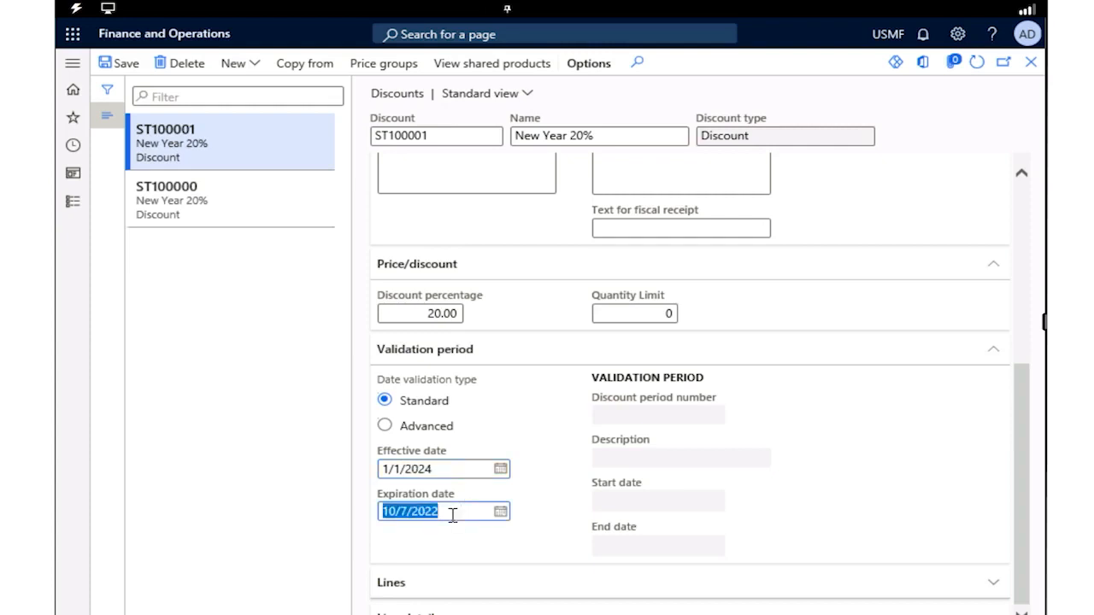
type("1/31/")
type("2024")
left_click(568, 494)
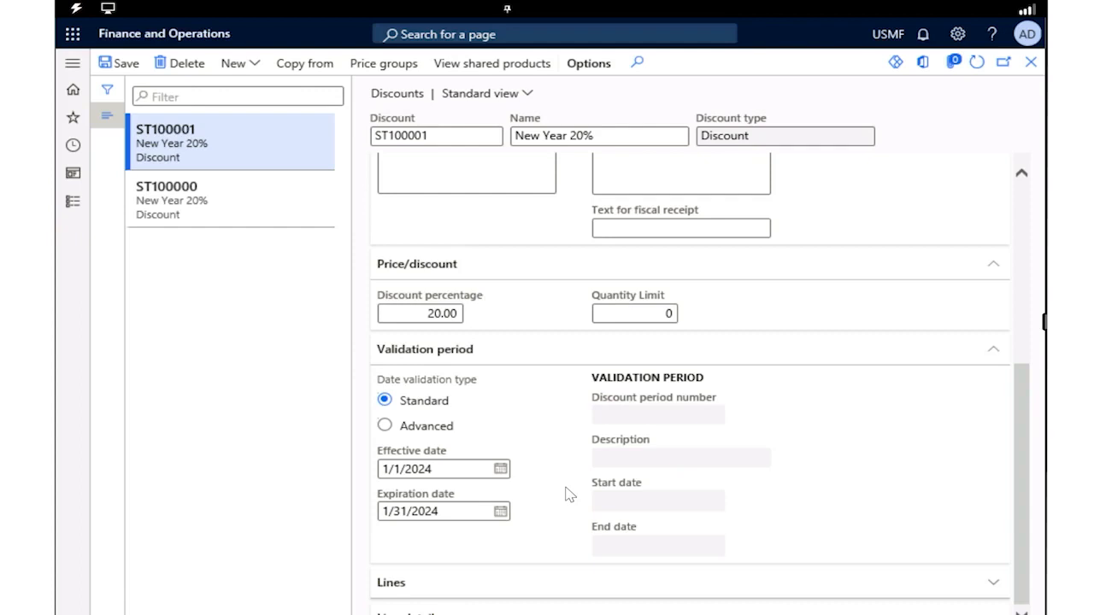
Add a line to the discount and remove the surplus blank line, leaving one line
left_click(405, 588)
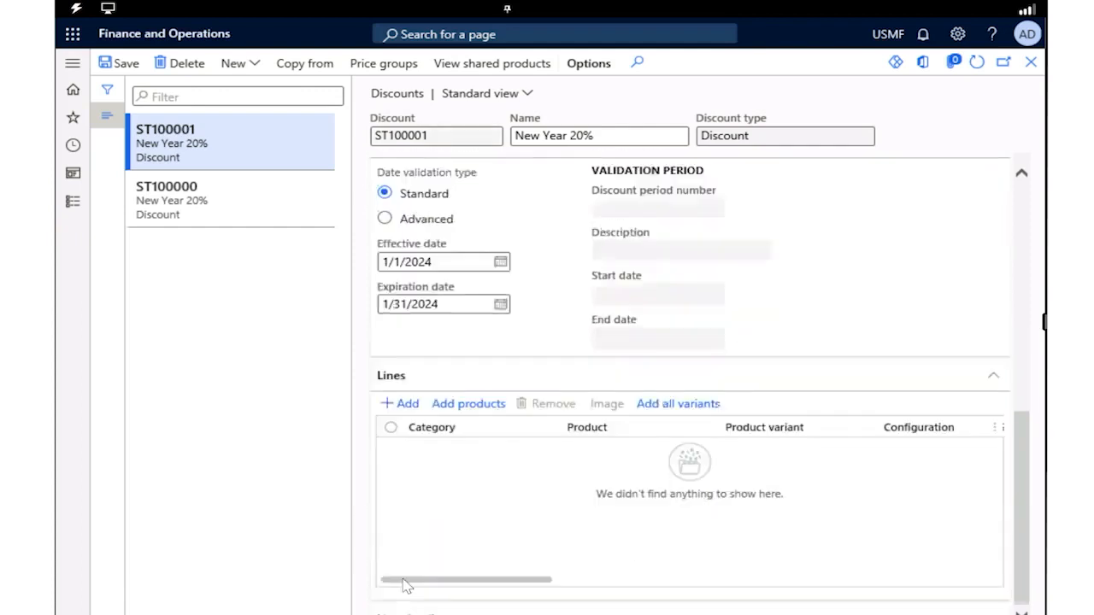
left_click(395, 407)
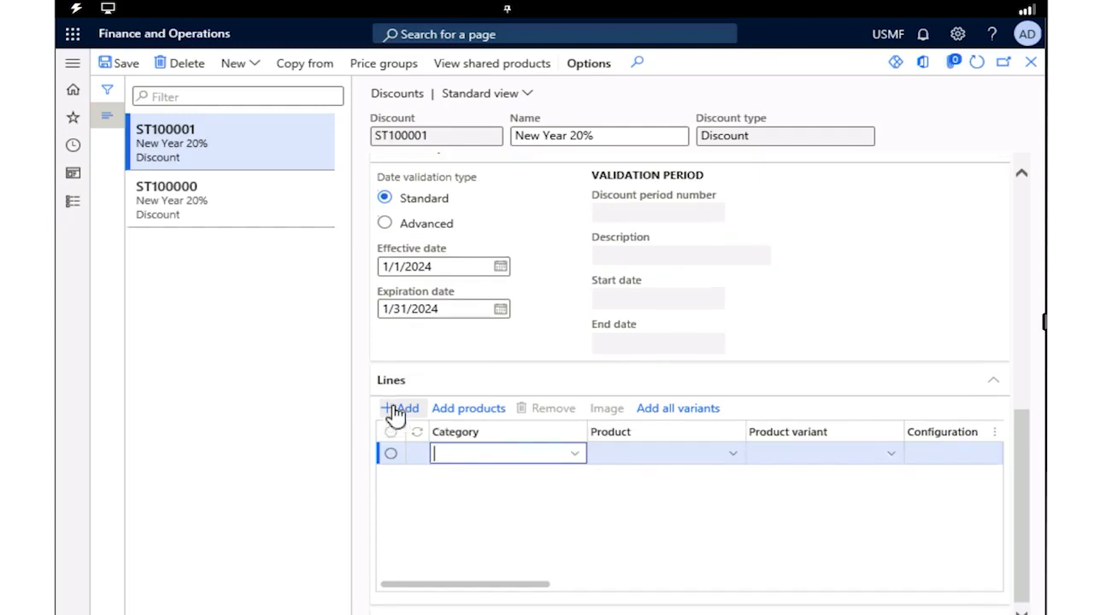
left_click(402, 409)
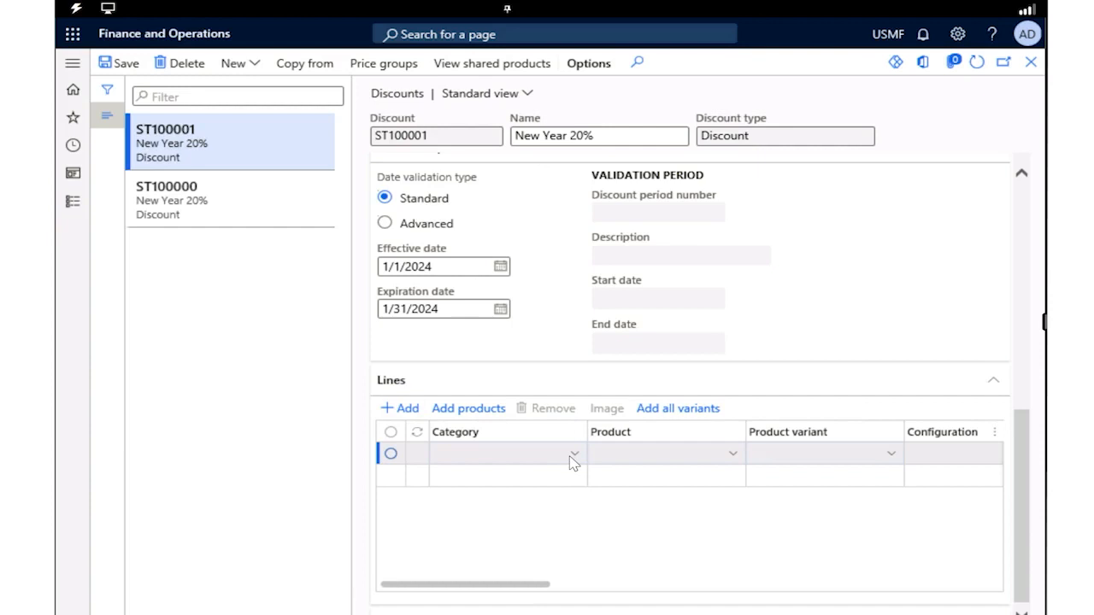
left_click(388, 479)
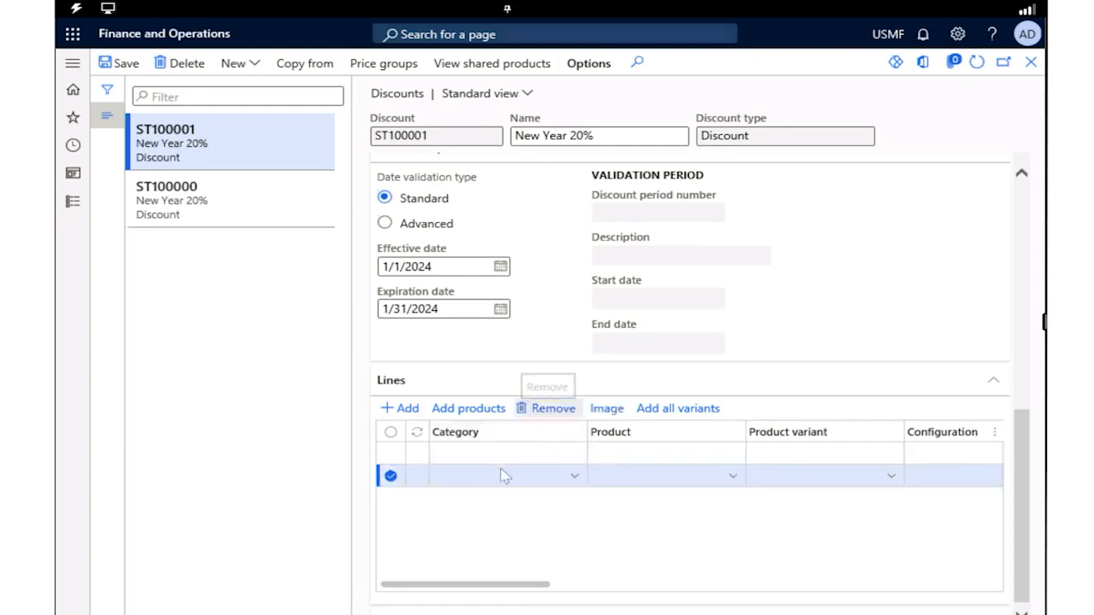
left_click(572, 469)
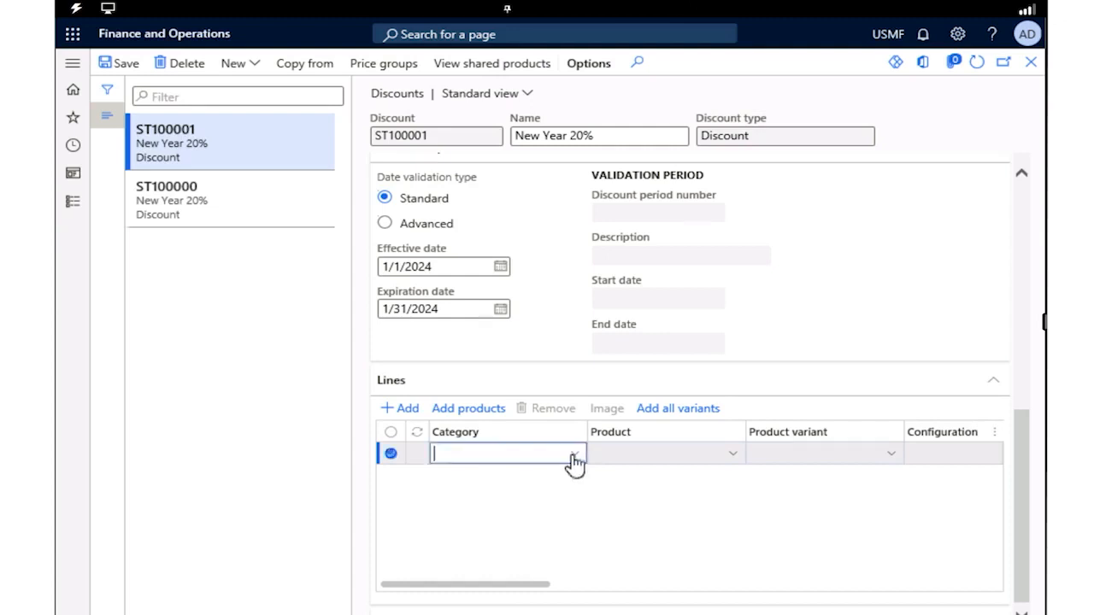
Assign the Fashion category from the Retail Product Category hierarchy to the discount line
left_click(575, 455)
left_click(571, 457)
type("fash")
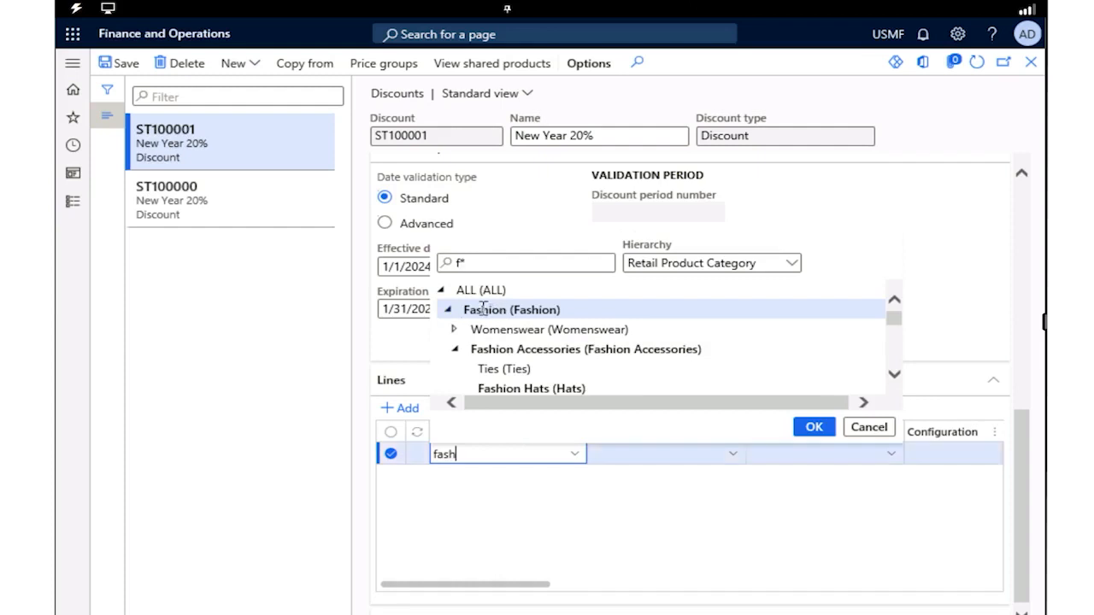
left_click(487, 310)
left_click(814, 427)
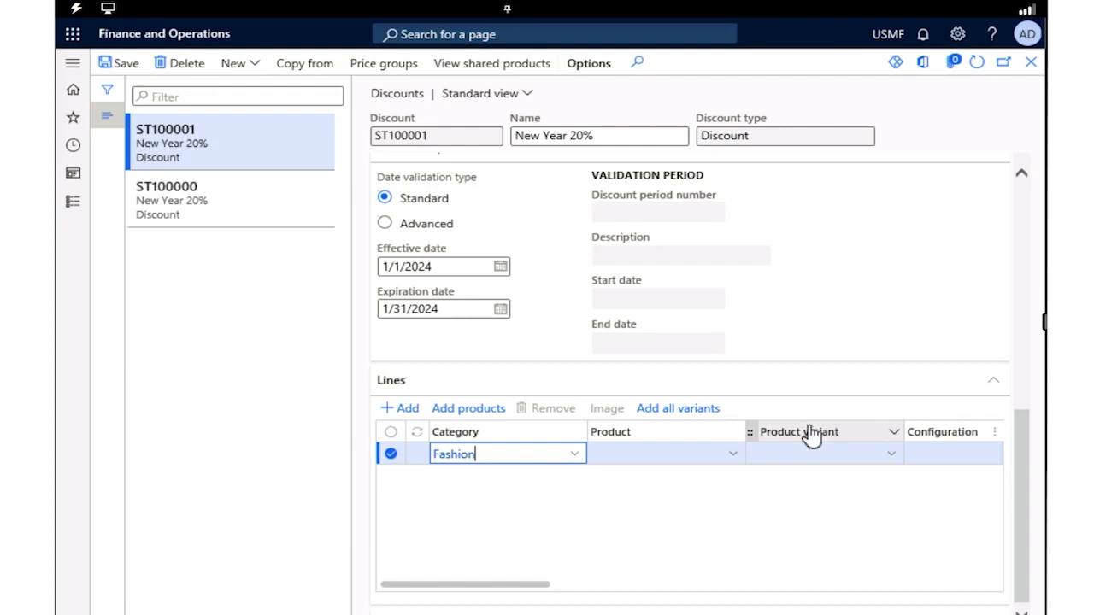
Describe the Fashion line in its line details as "All product in the fashion category will be included in the discount."
scroll(646, 565, "down", 1)
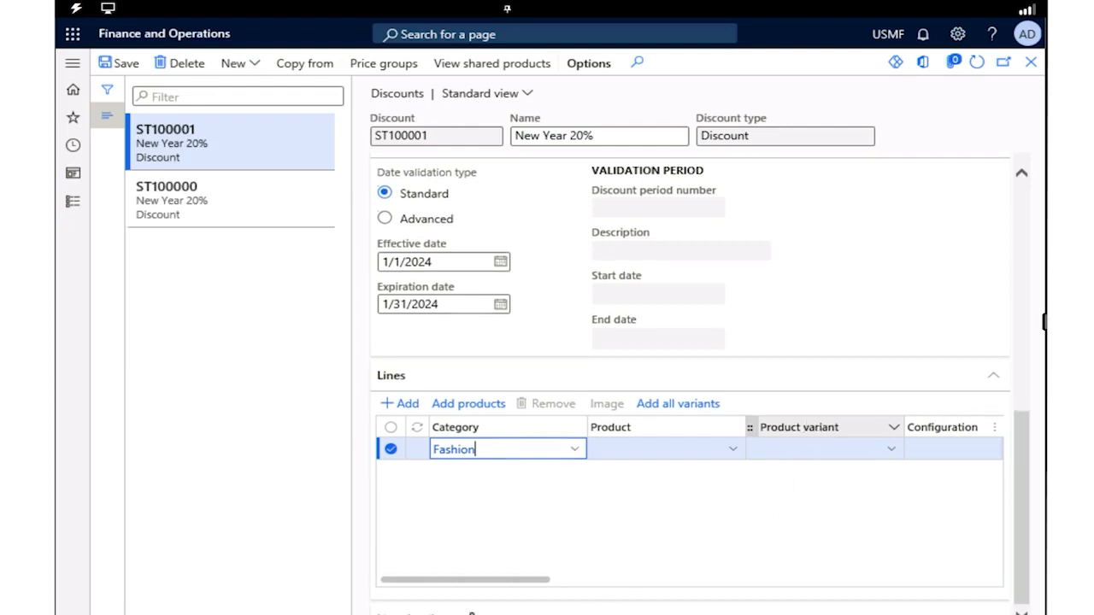
left_click(437, 613)
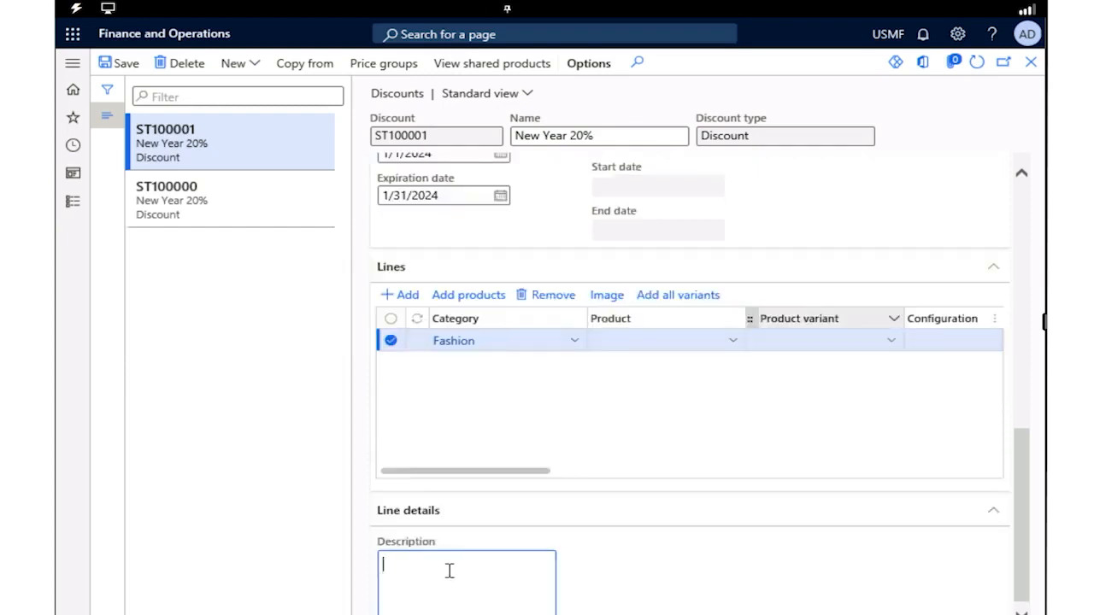
type("All product in the fashion categor")
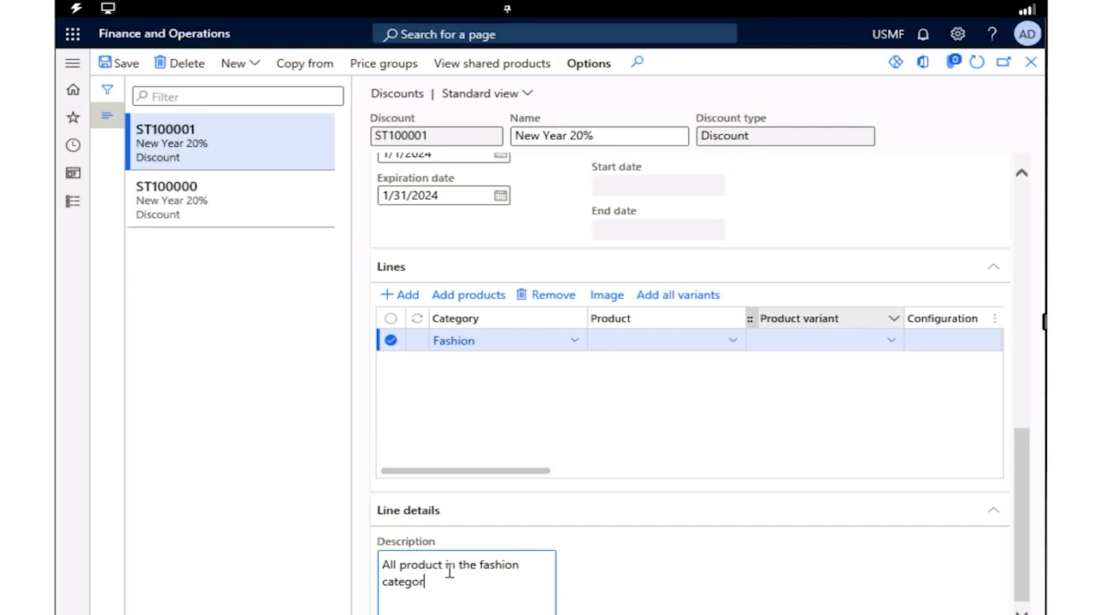
type("y will be included in the")
key("BackSpace")
key("BackSpace")
type("he discount.")
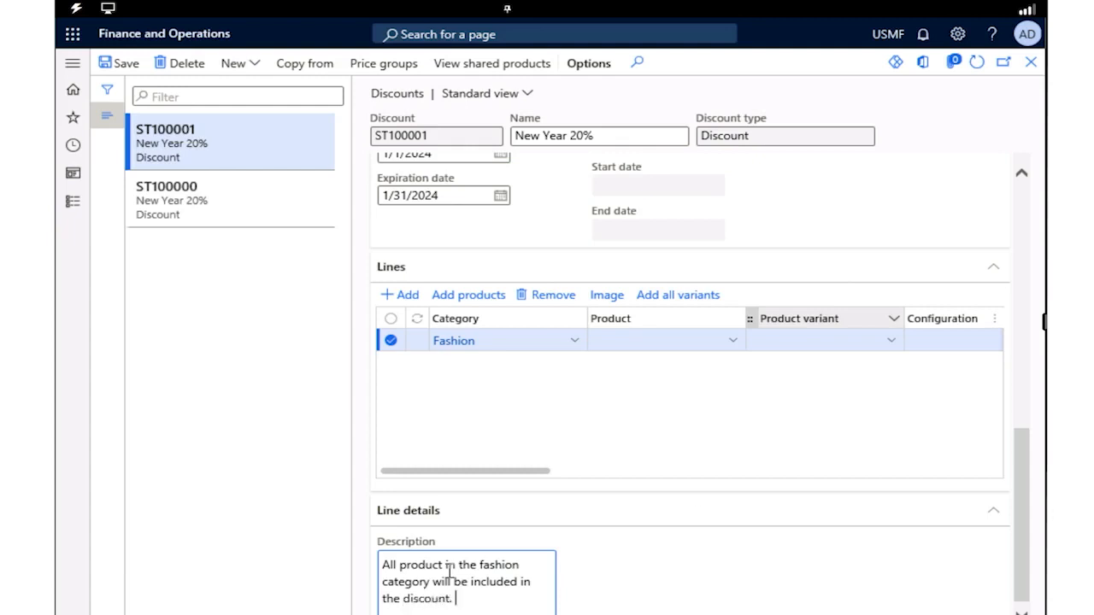
Assign price group 03 (Retail accounts) to the New Year 20% discount, save it and return to the discount
scroll(899, 559, "up", 10)
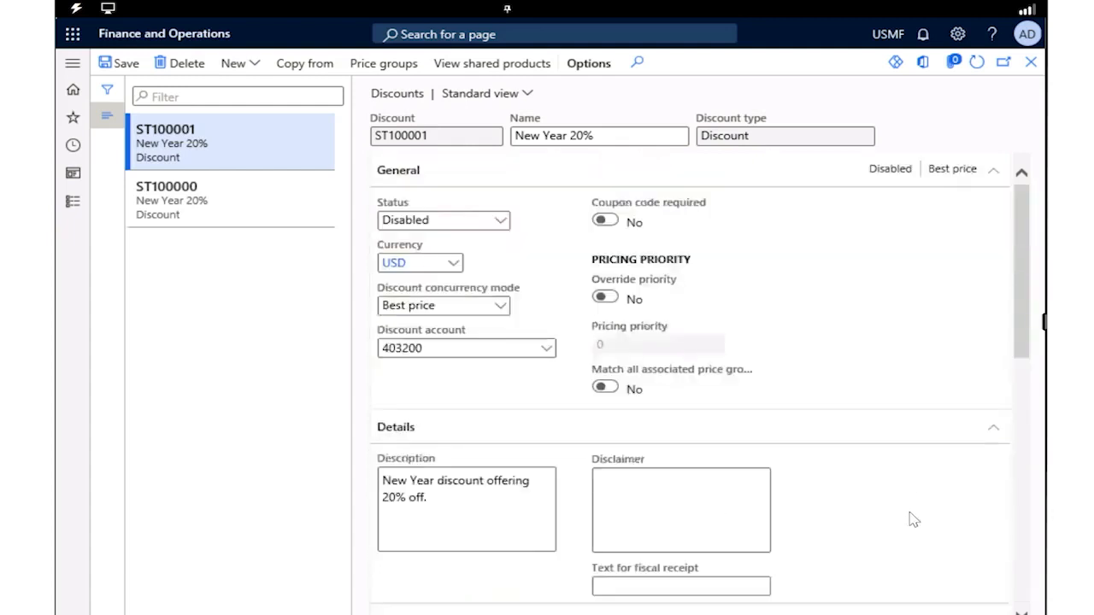
left_click(384, 64)
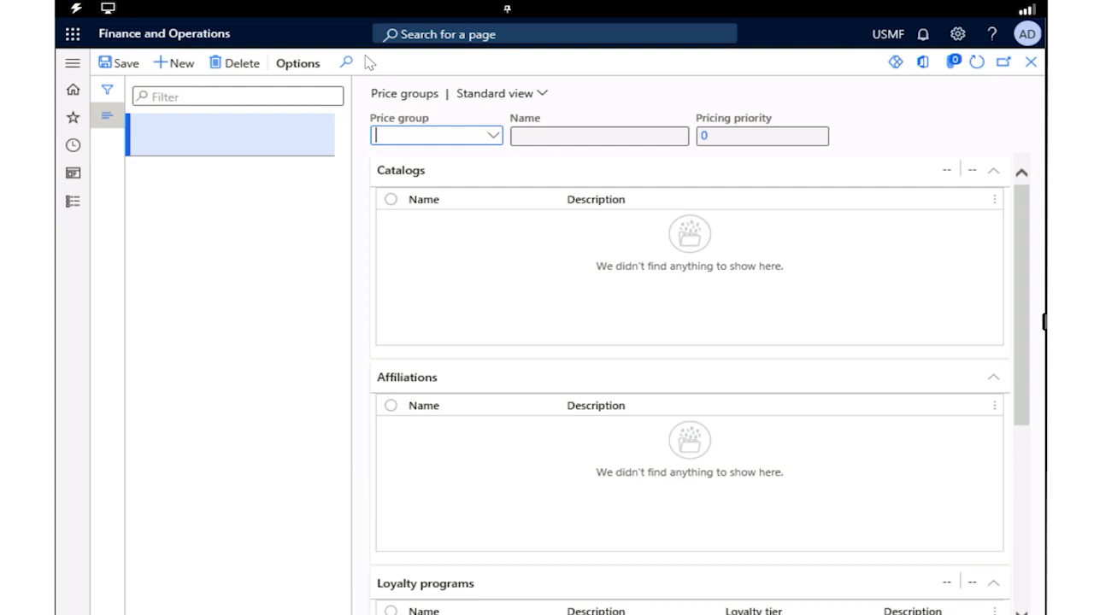
type("bost")
key("BackSpace")
key("BackSpace")
key("BackSpace")
key("BackSpace")
left_click(495, 139)
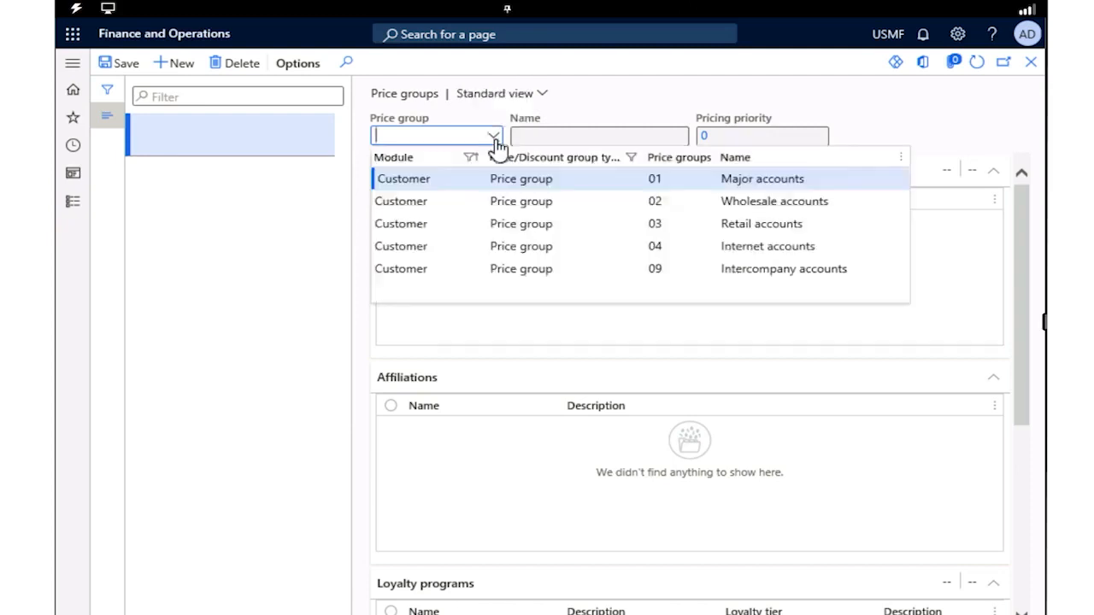
left_click(385, 231)
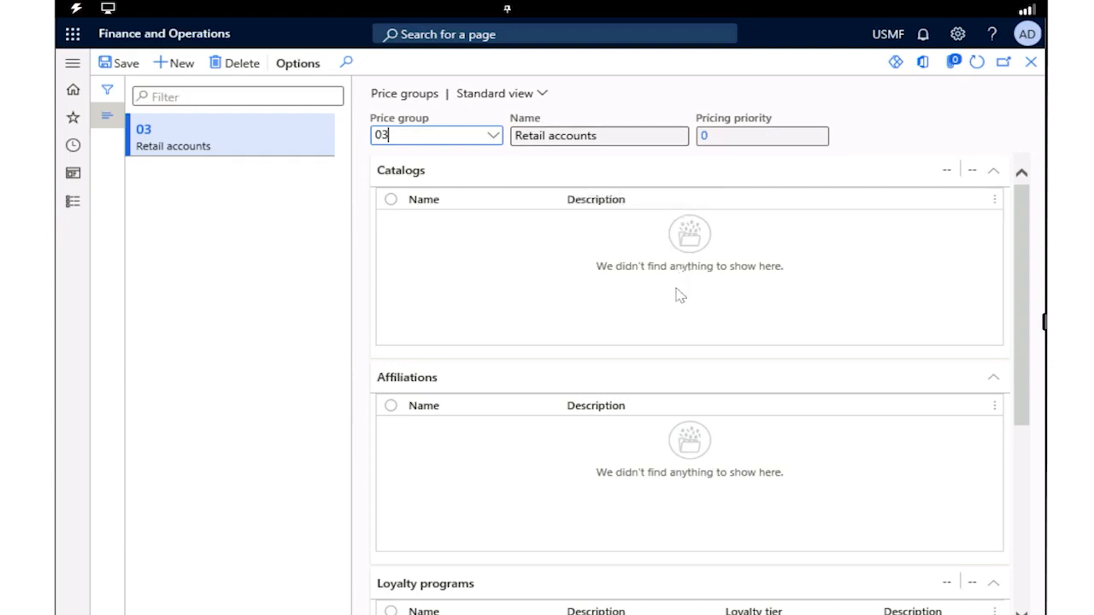
left_click(117, 77)
left_click(1031, 64)
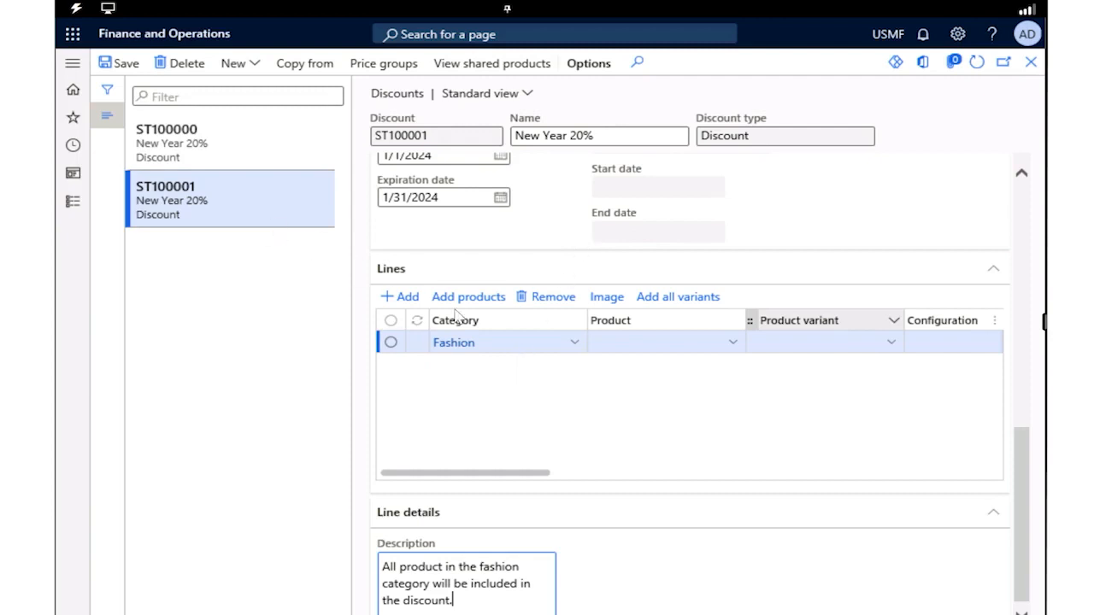
Set the New Year 20% discount's status to Enabled and save the discount
scroll(458, 317, "up", 8)
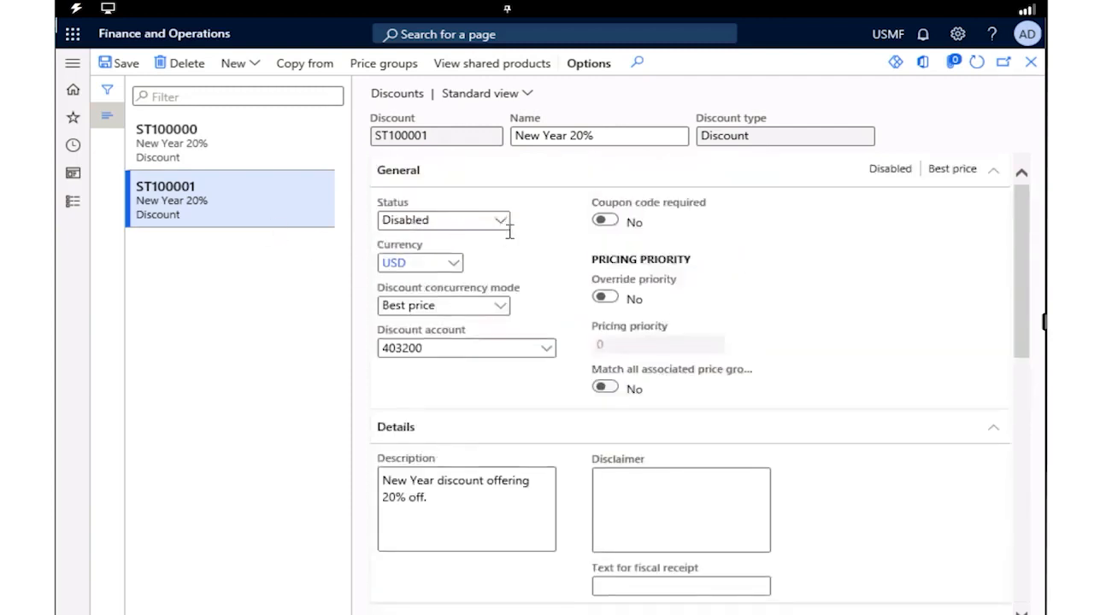
left_click(504, 224)
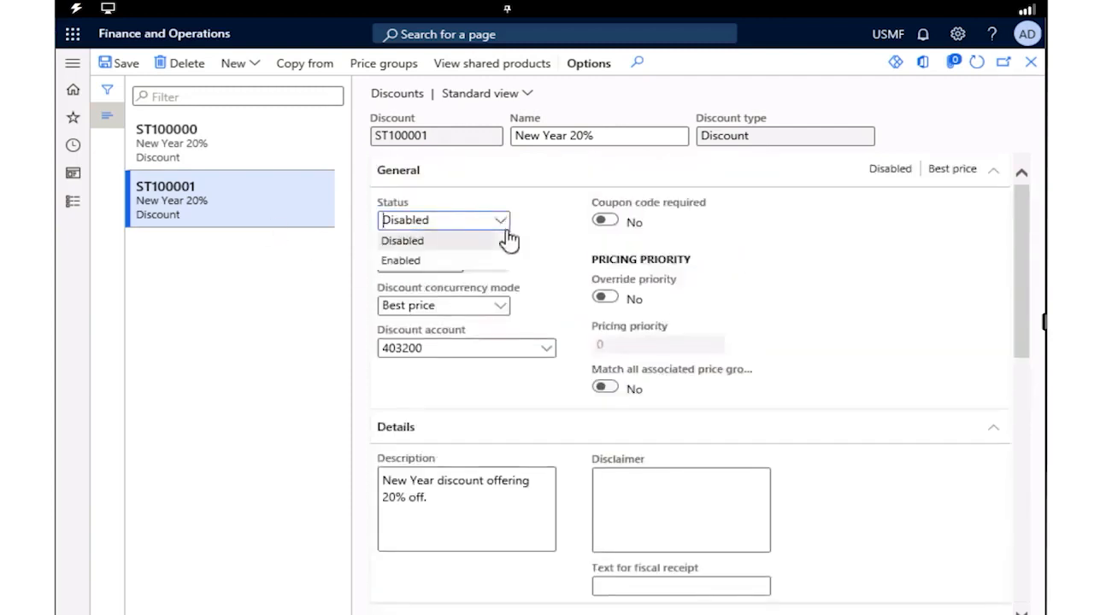
left_click(400, 264)
left_click(128, 69)
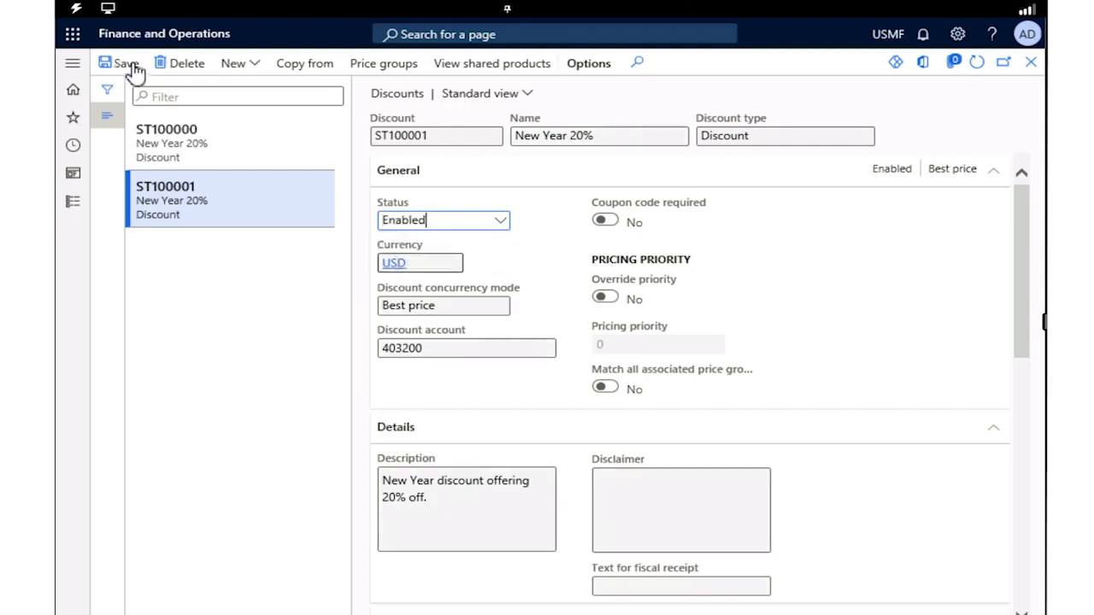
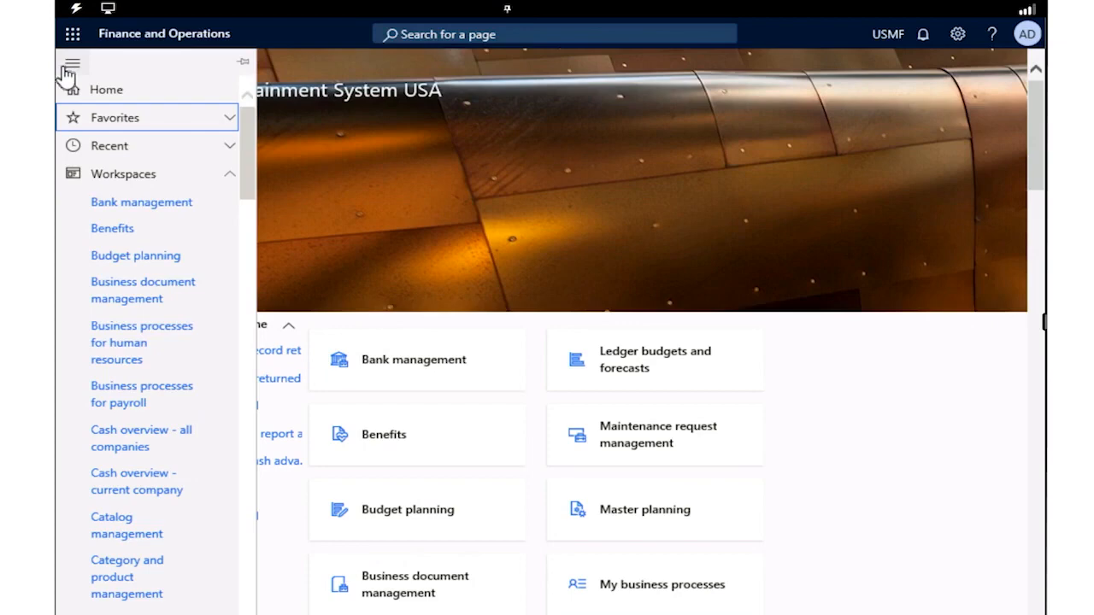
Open the Assortments page under Catalogs and assortments in the Retail and Commerce module
scroll(166, 346, "down", 10)
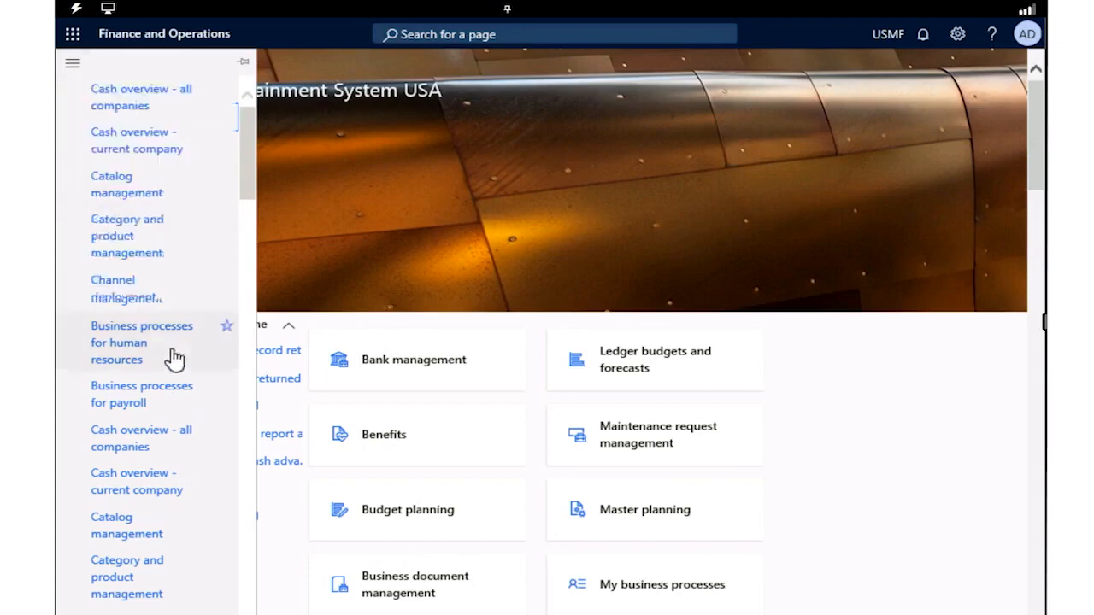
scroll(167, 256, "up", 10)
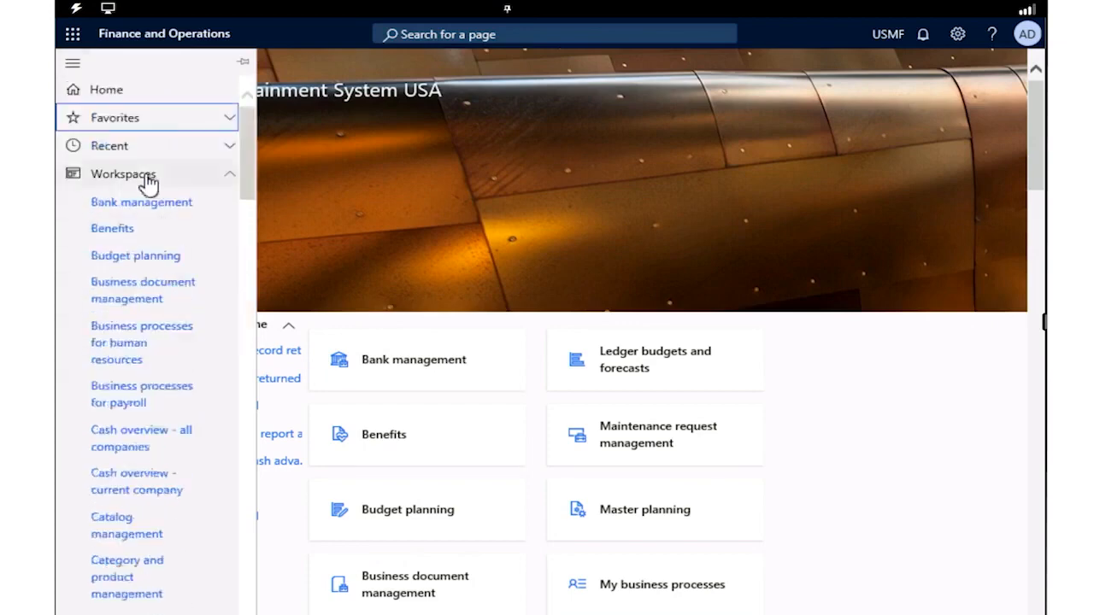
left_click(147, 179)
left_click(123, 209)
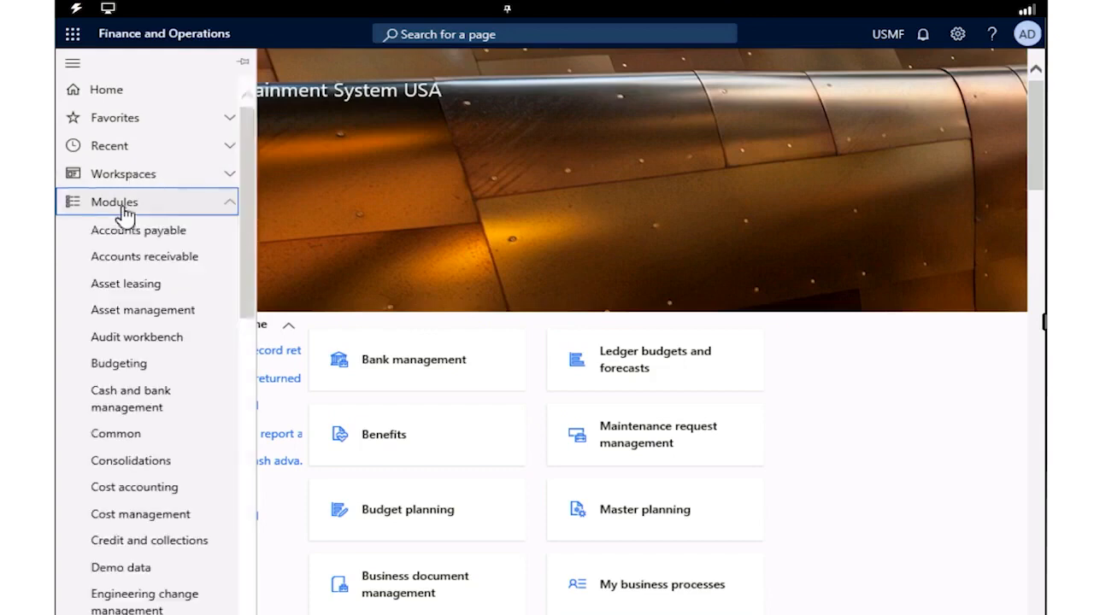
scroll(154, 451, "down", 2)
scroll(152, 453, "down", 6)
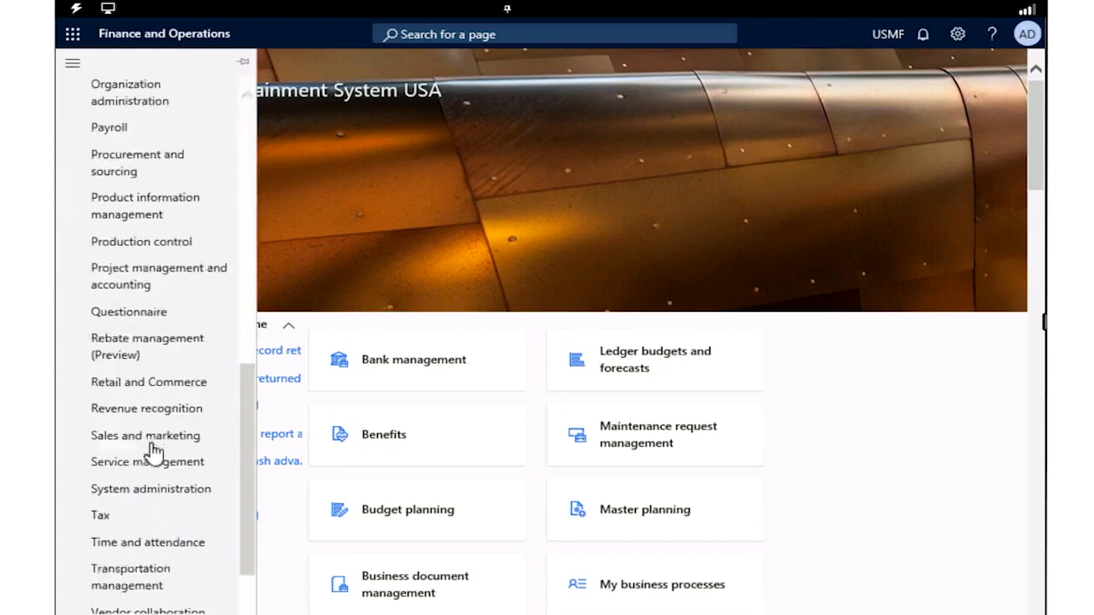
left_click(159, 381)
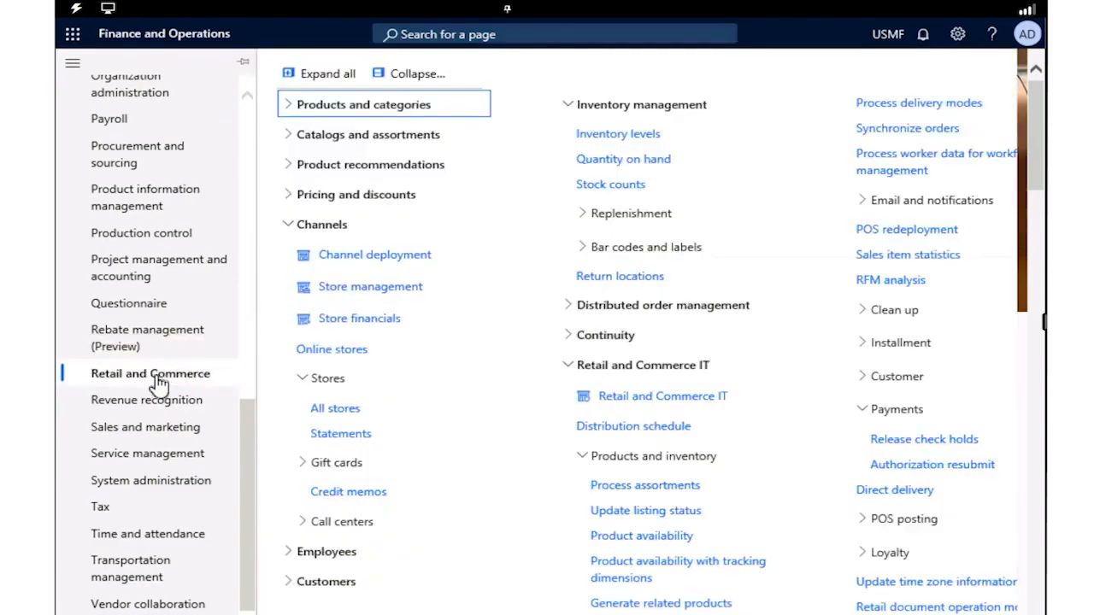
left_click(292, 139)
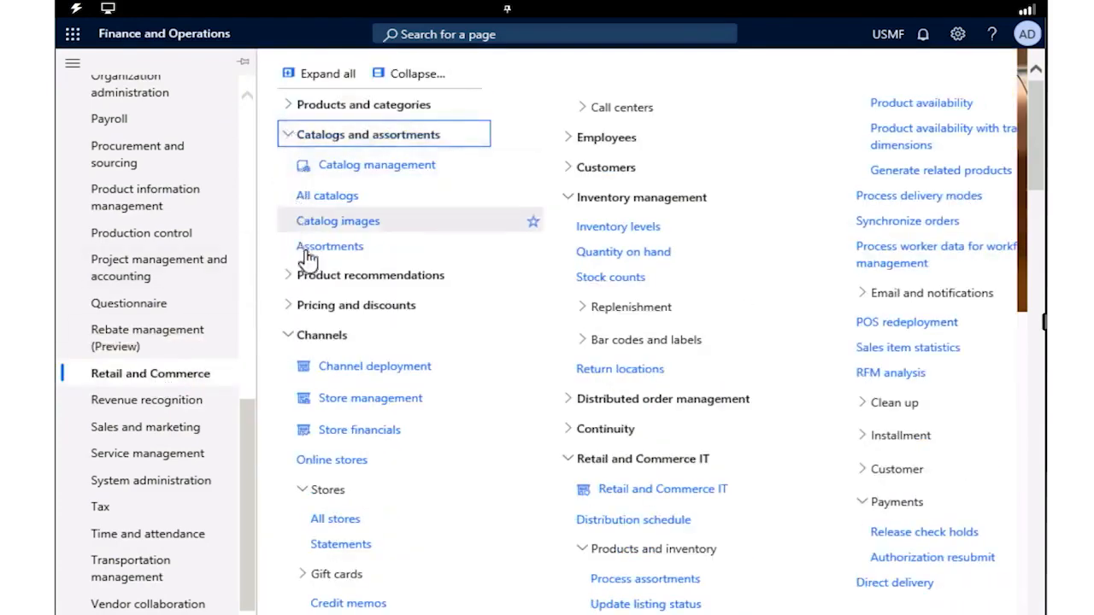
left_click(312, 248)
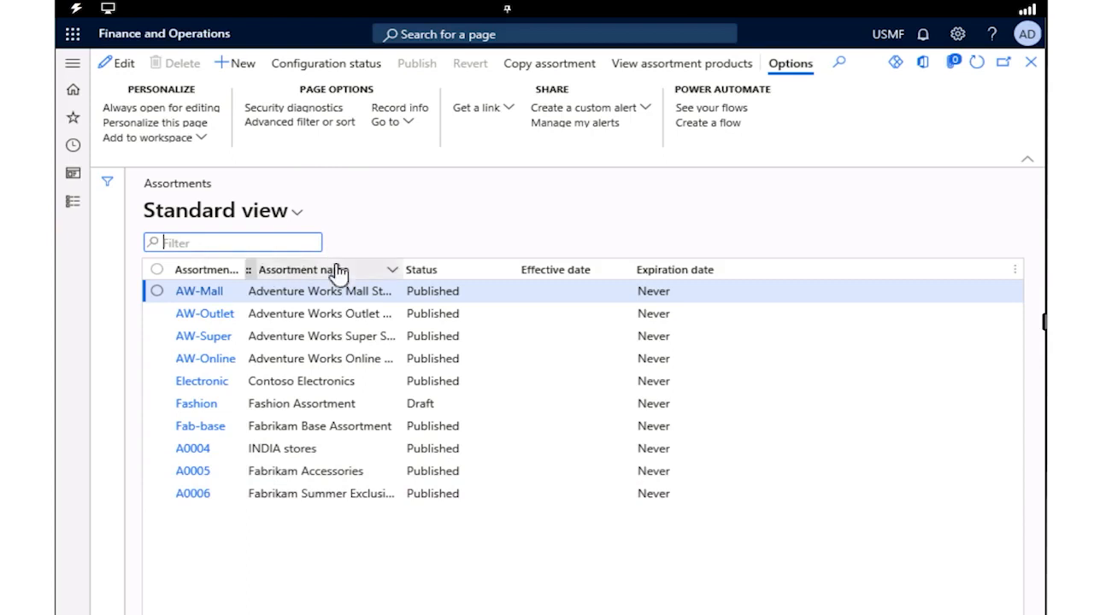
Create a new assortment named "New Spring Season" with an effective date of 1/1/2024
left_click(235, 70)
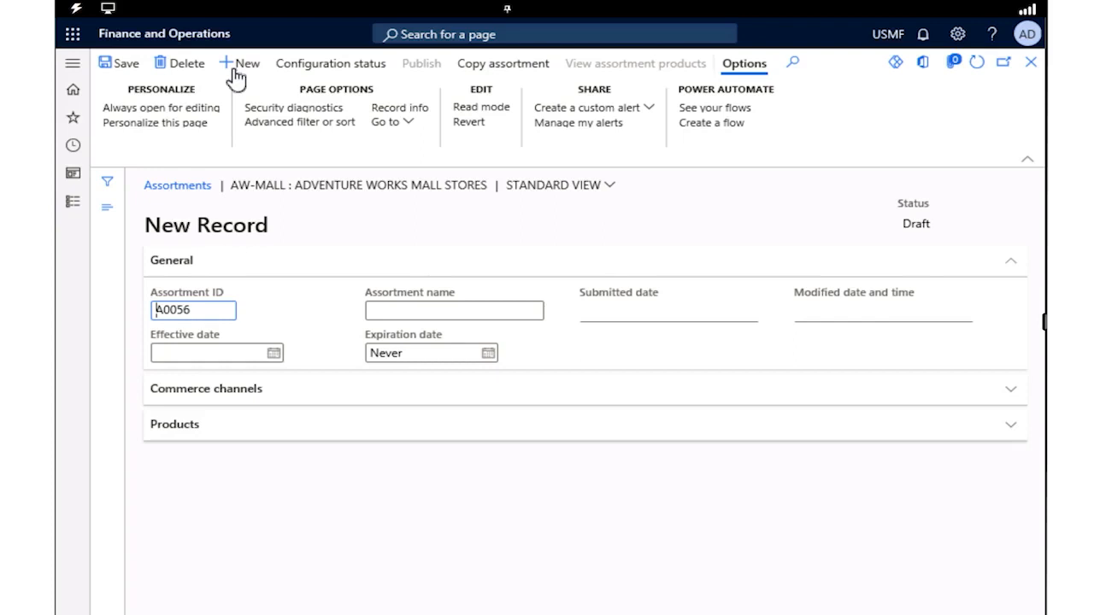
left_click(392, 312)
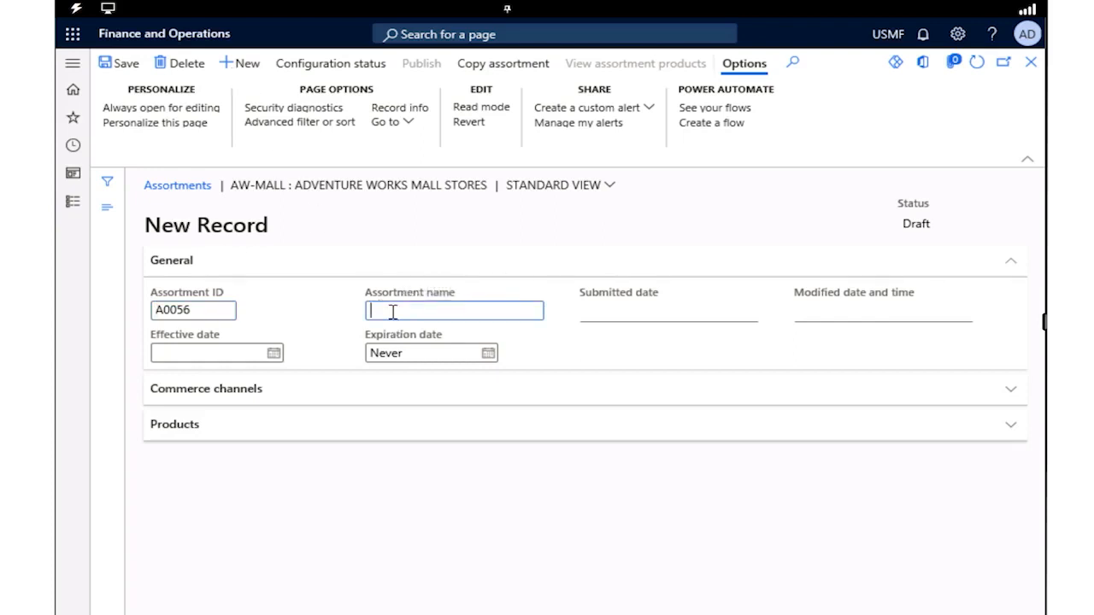
type("New Spring Season")
left_click(272, 352)
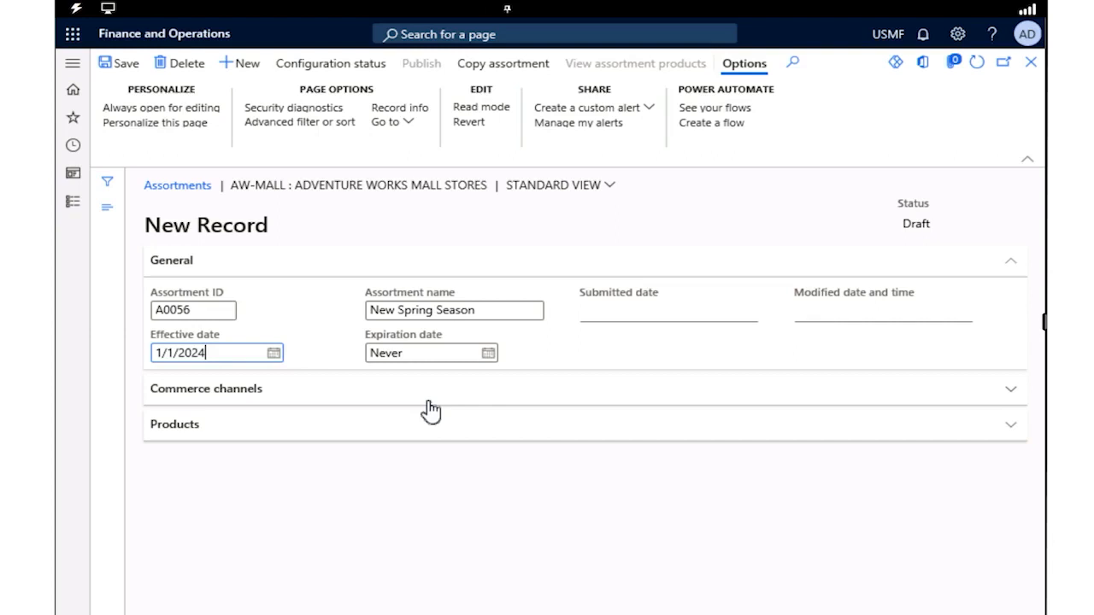
right_click(389, 386)
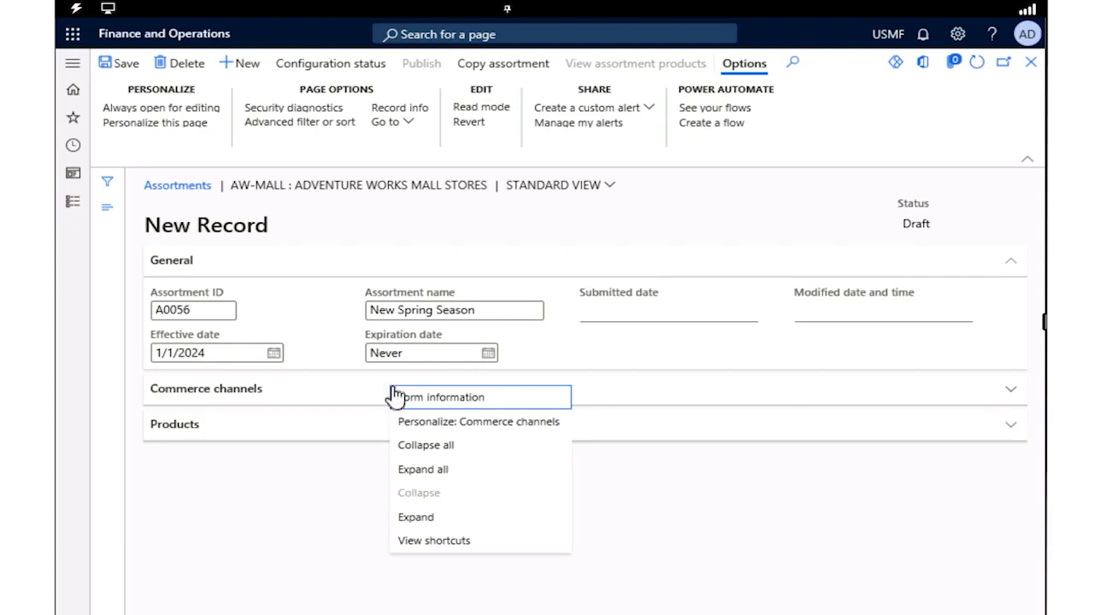
key("Escape")
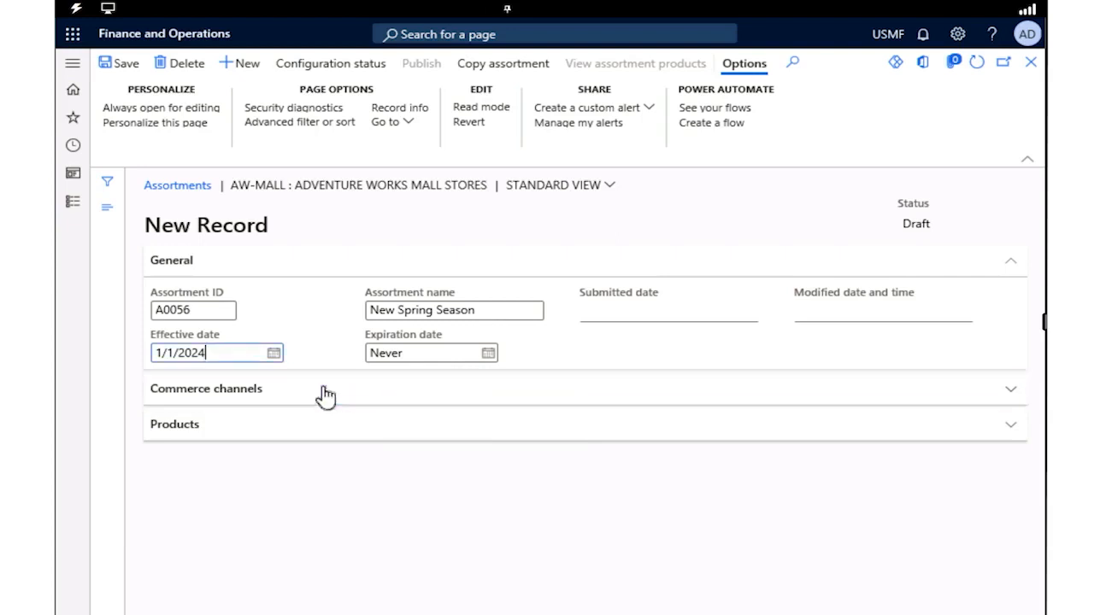
Start a commerce channel line for the assortment and choose the Retail Stores by Type (Fabrikam) organization hierarchy
left_click(326, 395)
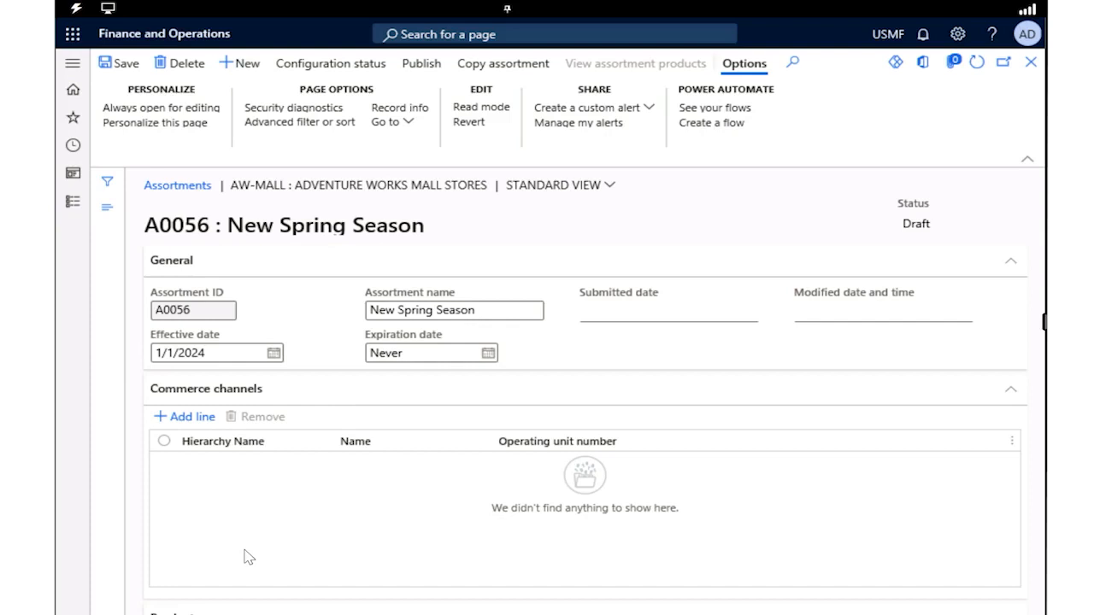
left_click(188, 420)
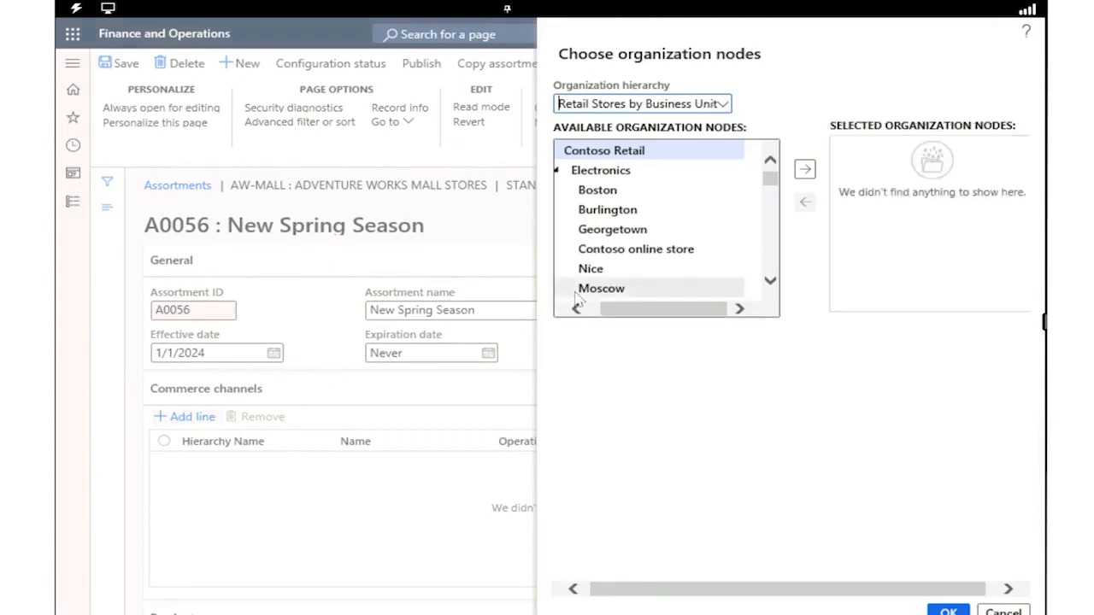
scroll(647, 285, "down", 1)
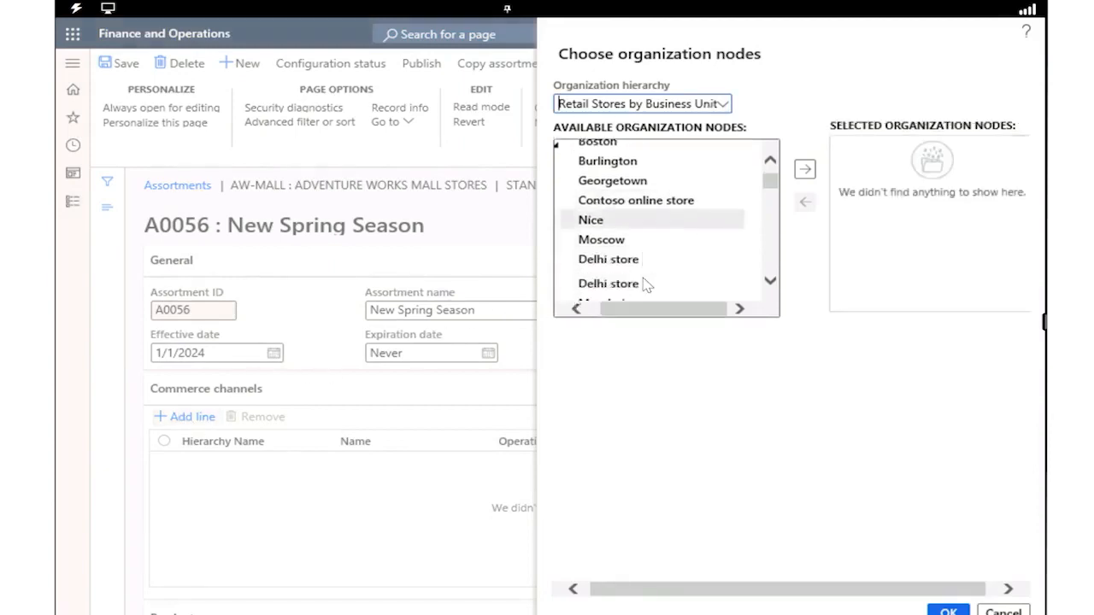
left_click(722, 104)
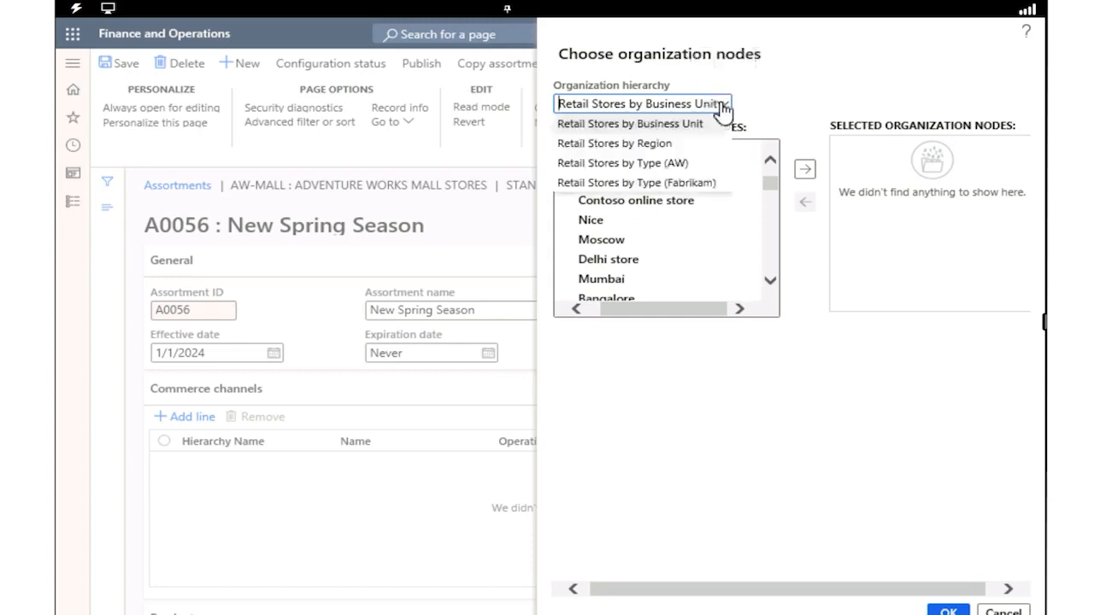
left_click(692, 184)
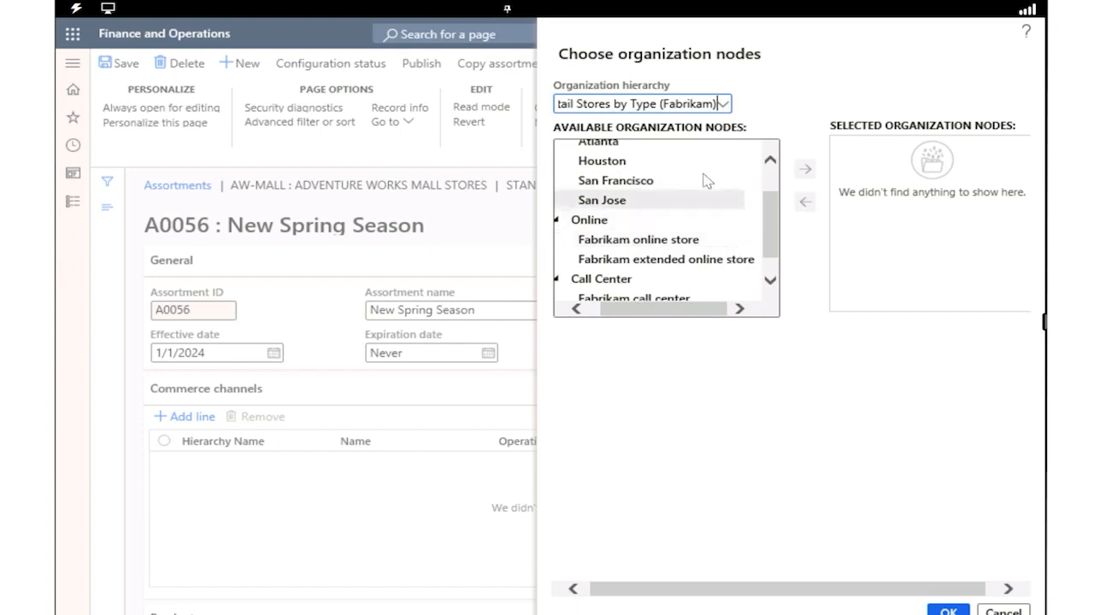
scroll(694, 168, "up", 1)
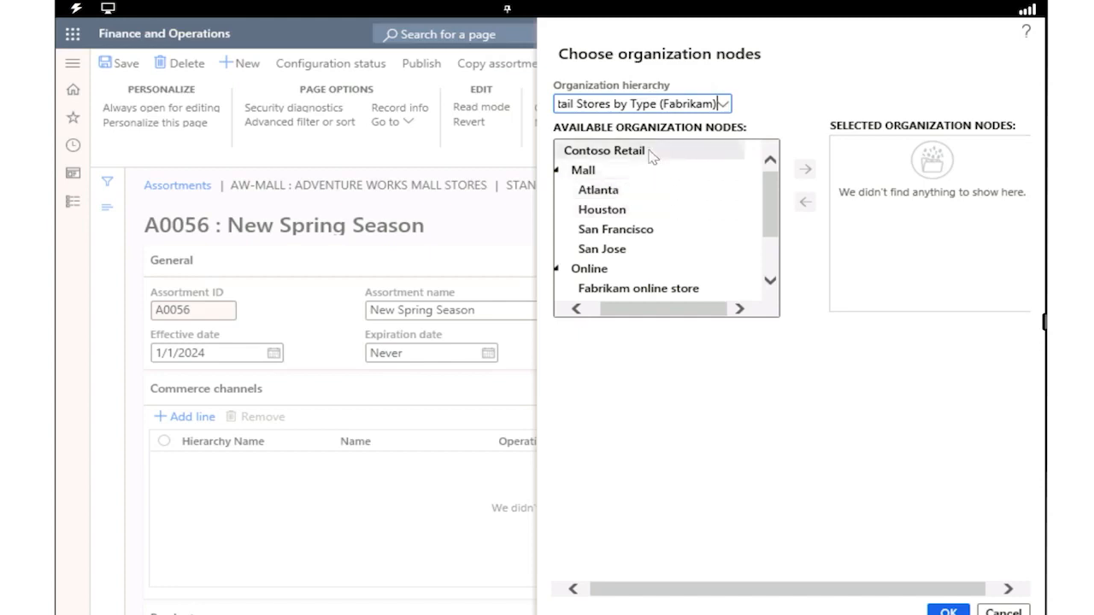
Add the Contoso Retail node to the selected organization nodes
right_click(595, 152)
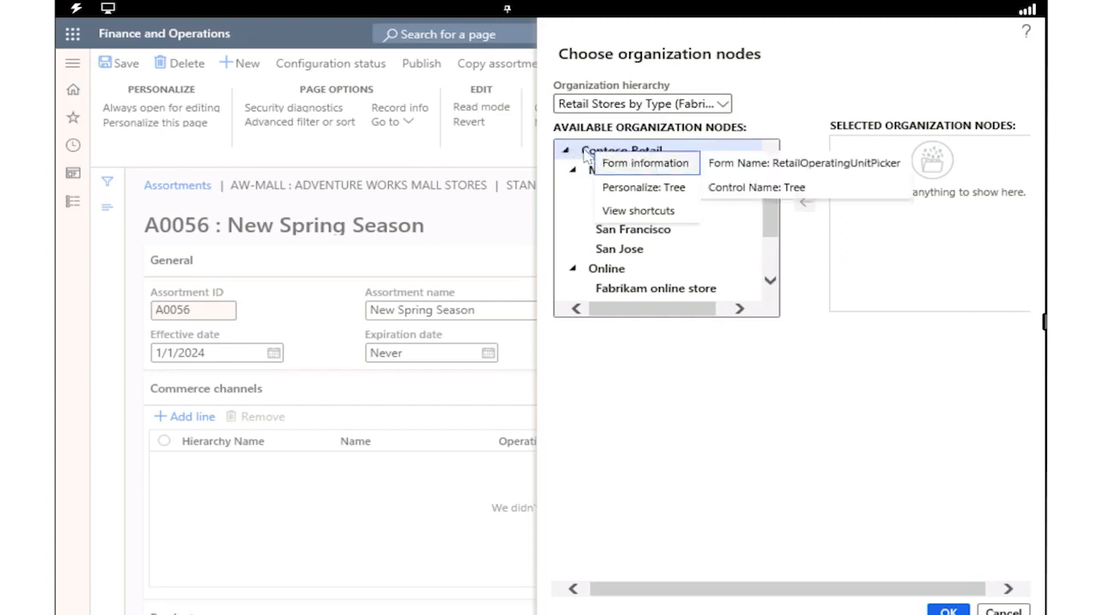
left_click(584, 152)
left_click(805, 169)
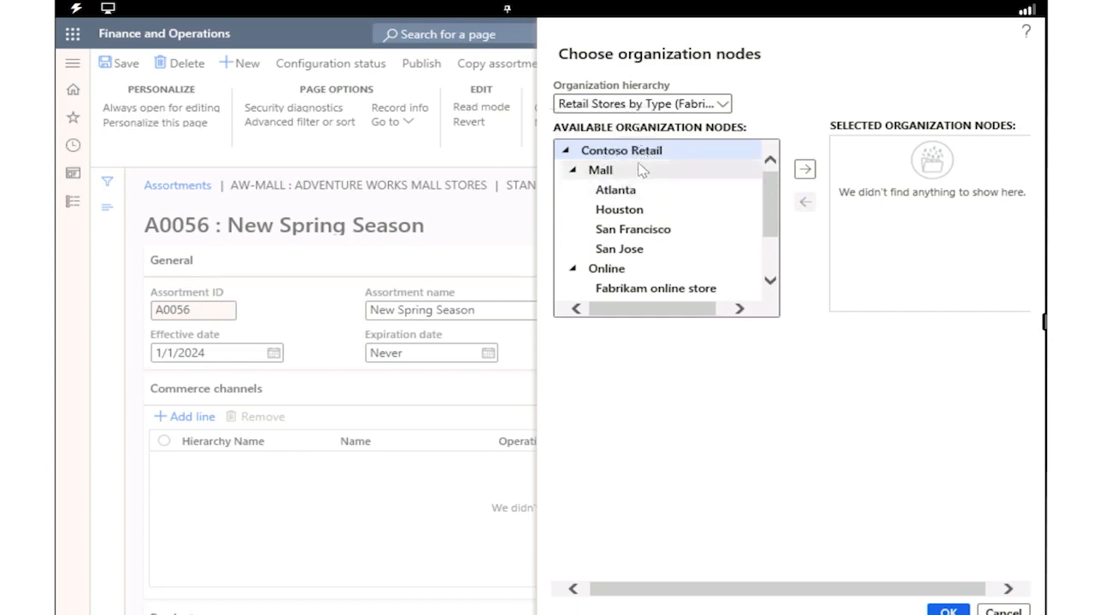
left_click(806, 173)
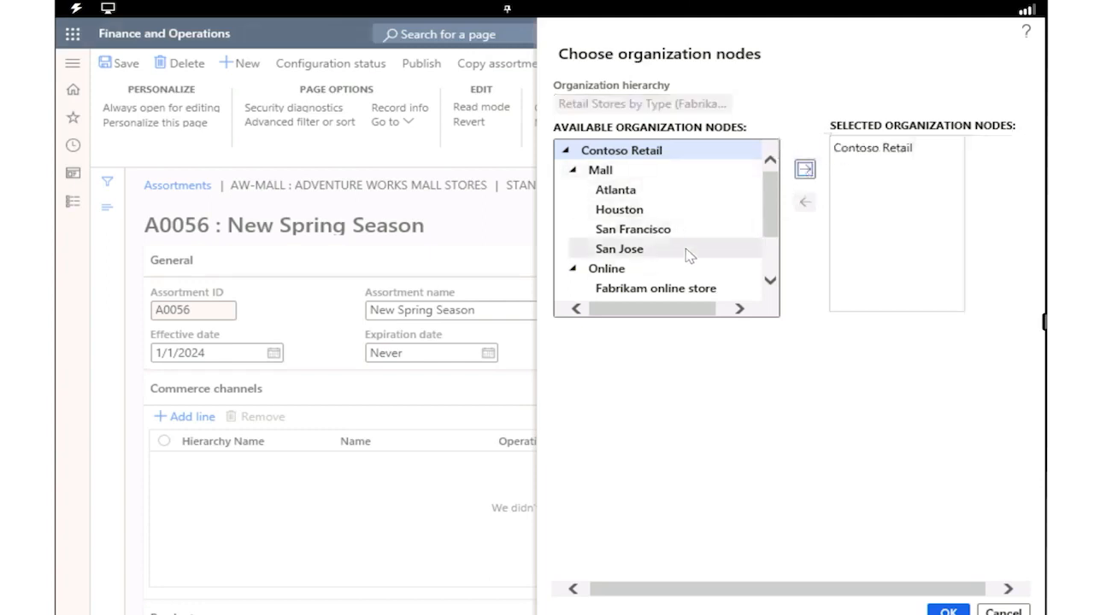
scroll(689, 255, "down", 2)
scroll(689, 254, "up", 2)
left_click(630, 151)
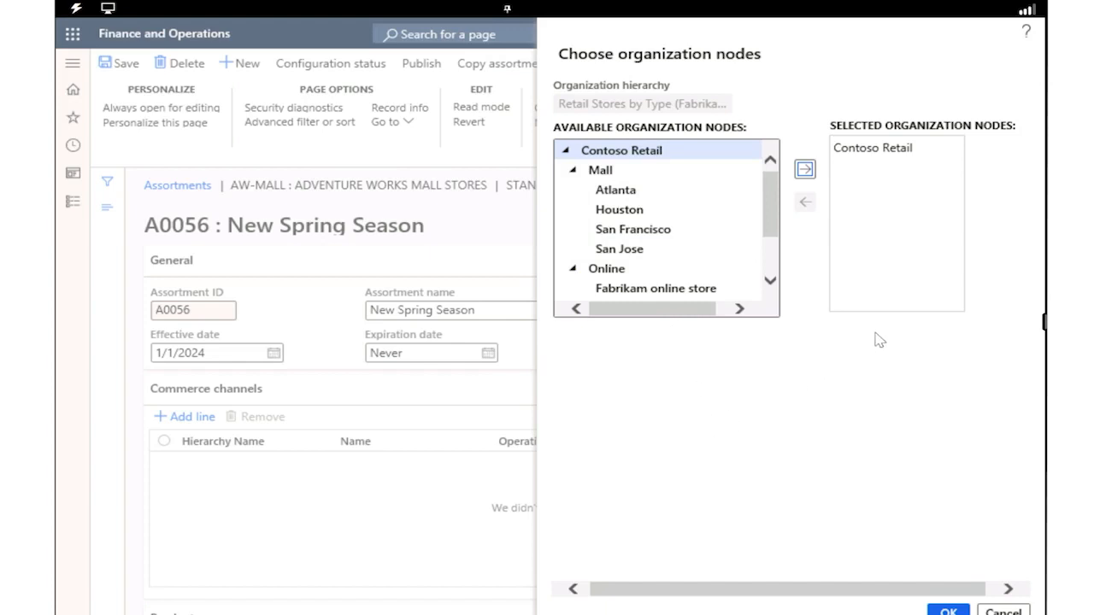
Replace Contoso Retail with the Mall node in the selected organization nodes and confirm the channel selection
left_click(666, 178)
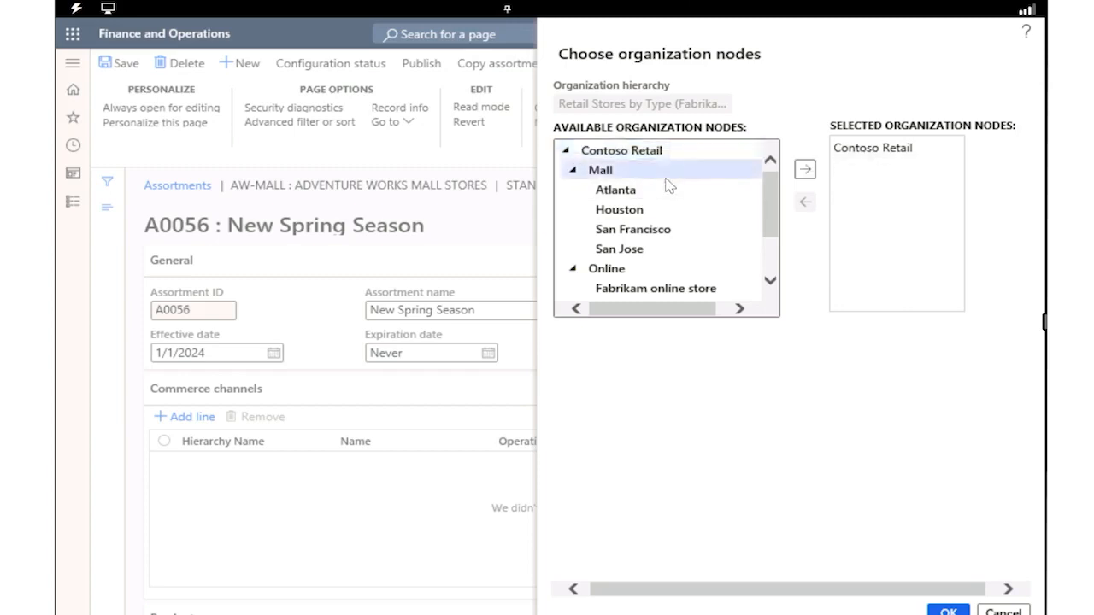
left_click(805, 169)
left_click(880, 170)
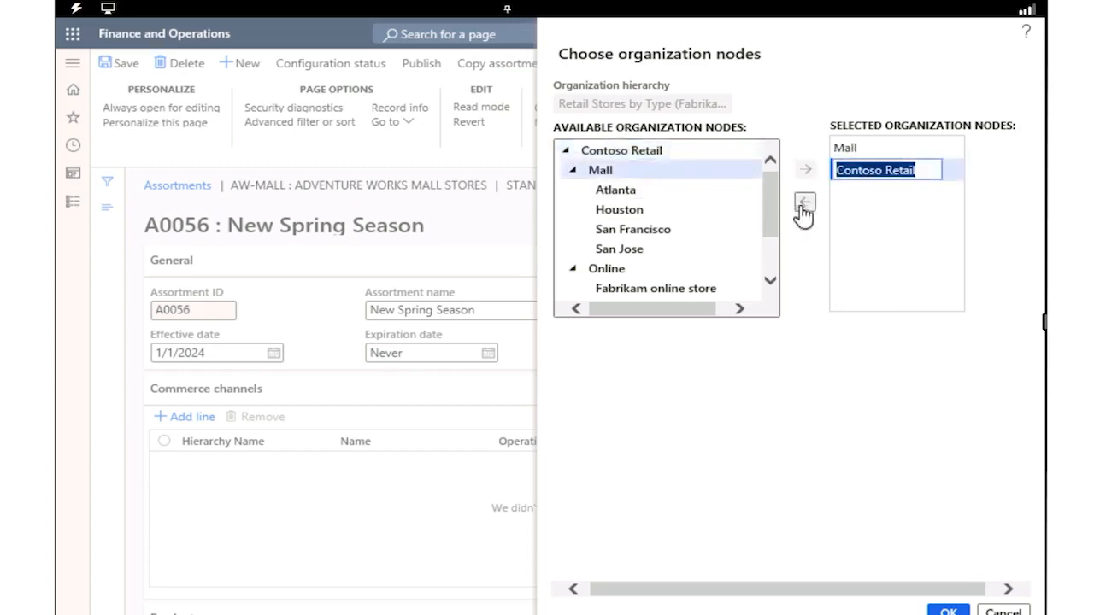
left_click(804, 202)
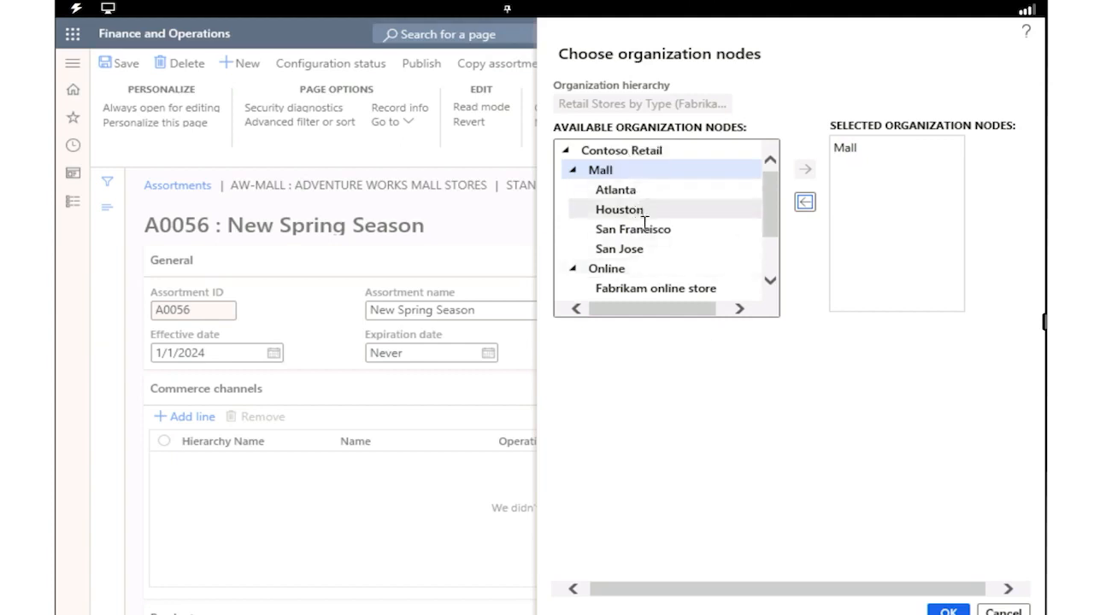
scroll(655, 286, "down", 1)
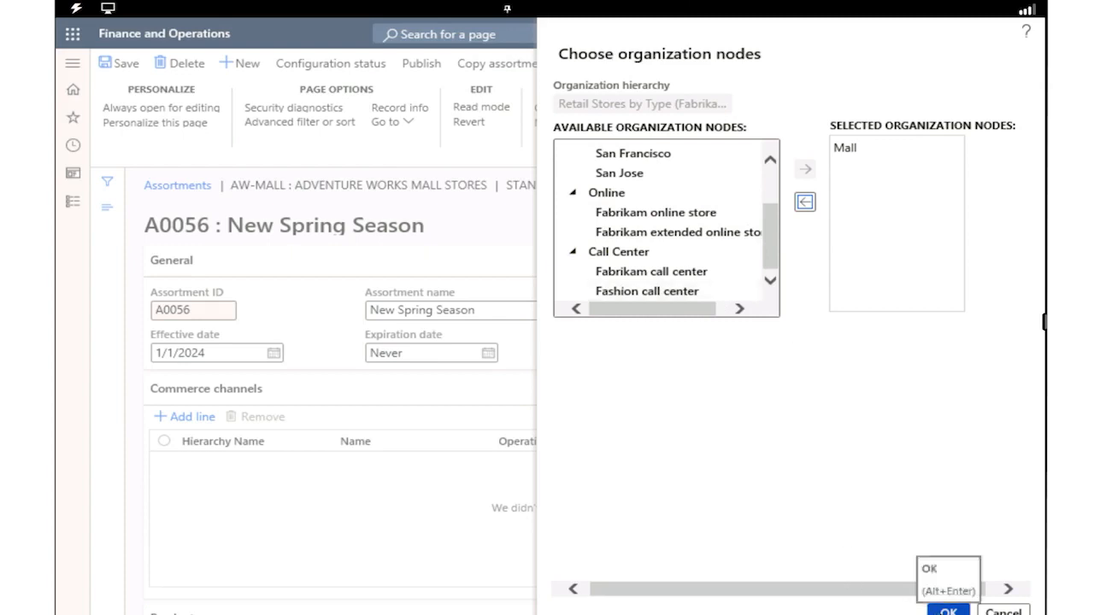
left_click(948, 610)
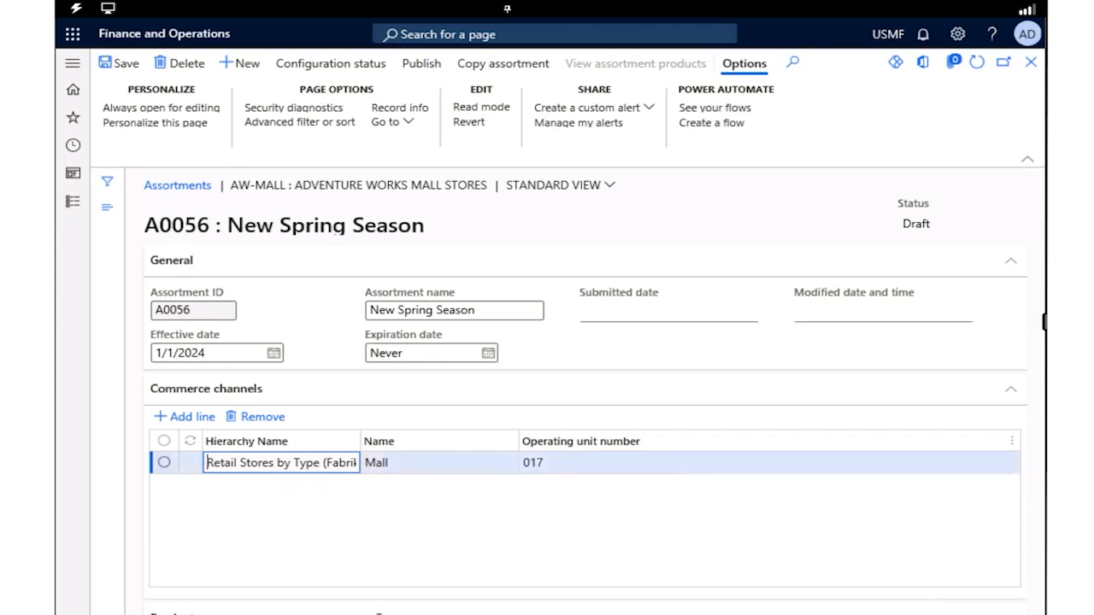
Add a product line to the assortment with the Baseball category under Team Sports from the Retail Product Category hierarchy
left_click(776, 419)
scroll(780, 420, "down", 3)
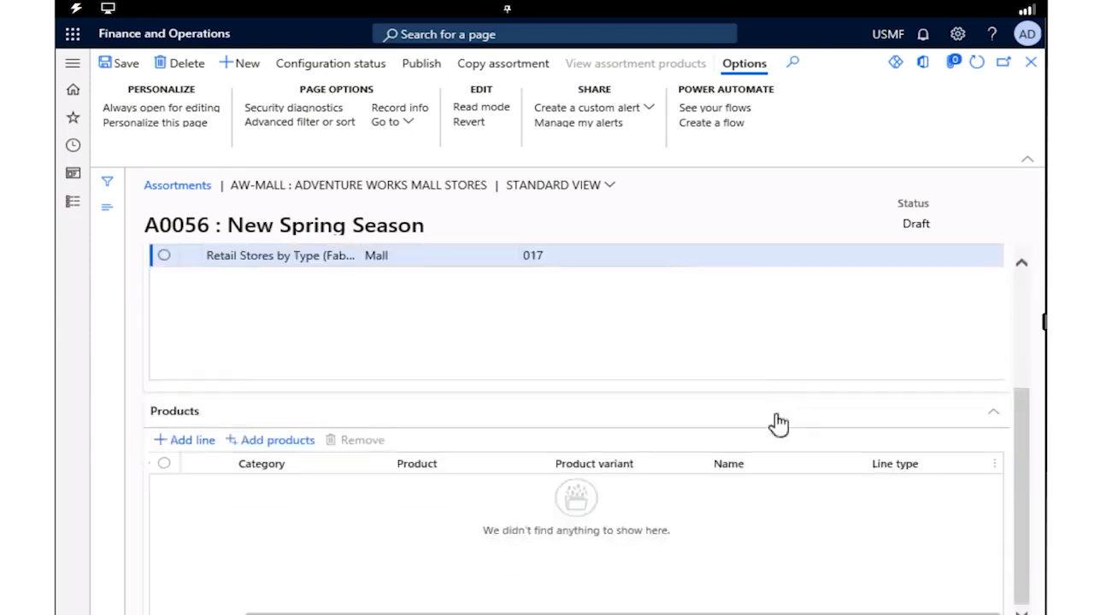
left_click(185, 446)
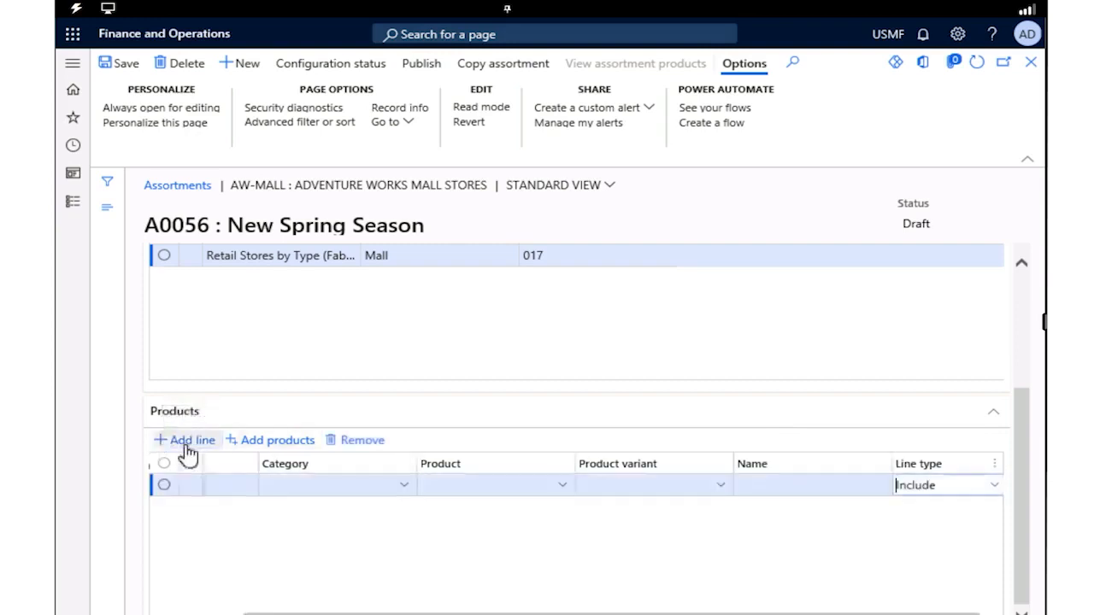
left_click(404, 486)
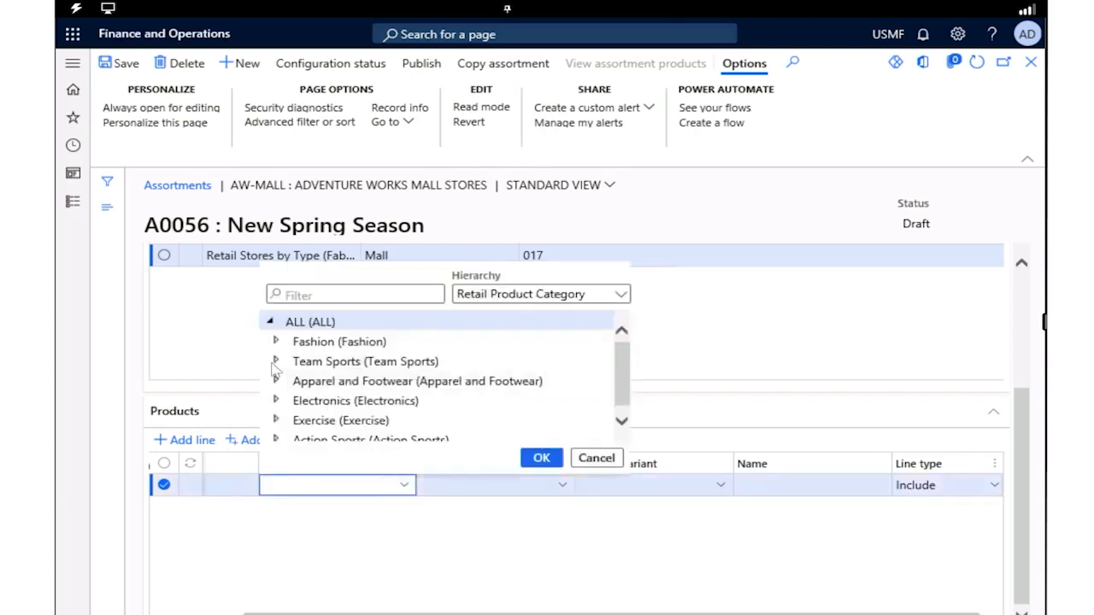
left_click(276, 362)
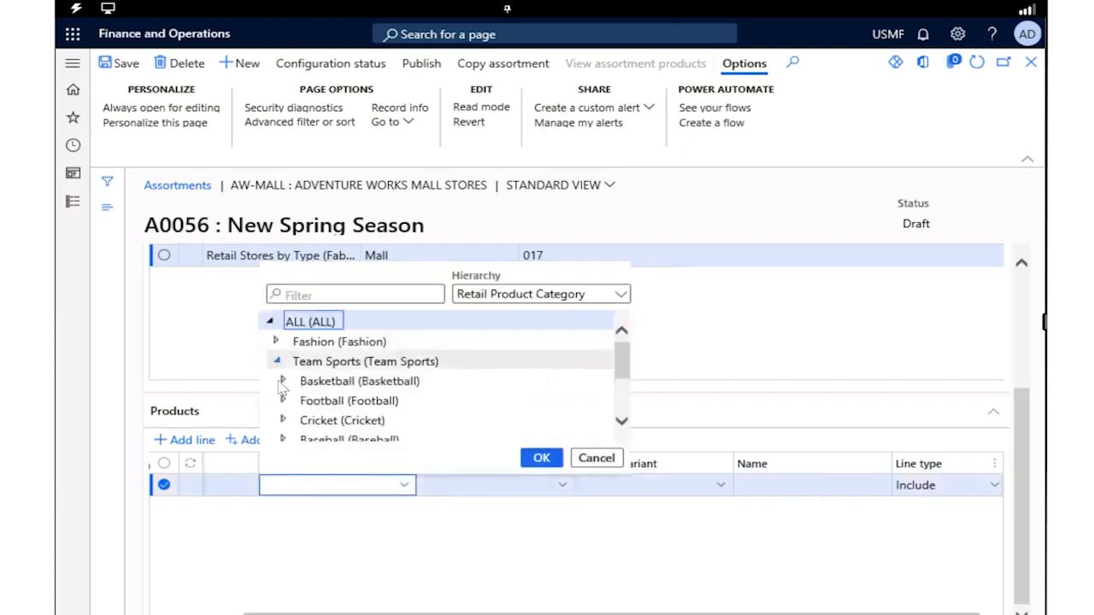
left_click(346, 440)
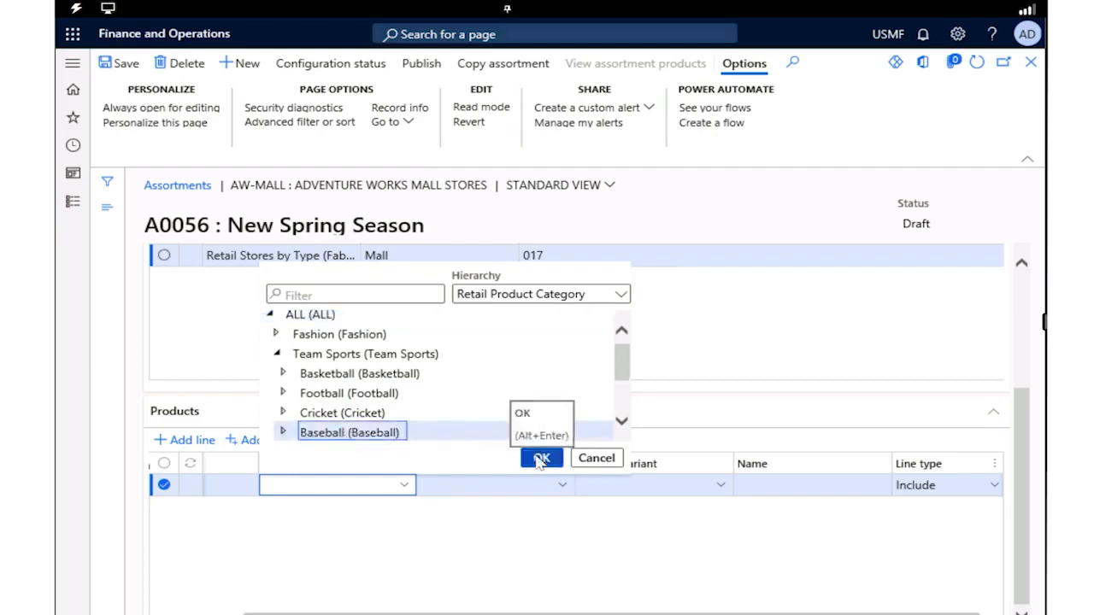
key("alt+Return")
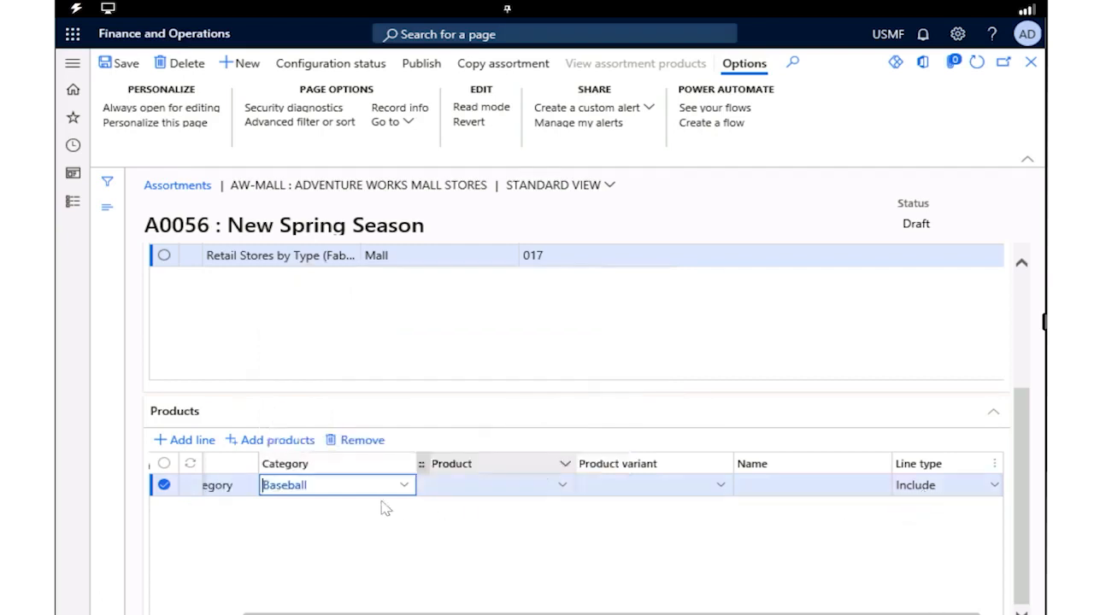
Set the Baseball line's type to Exclude and its product to 0013
left_click(997, 492)
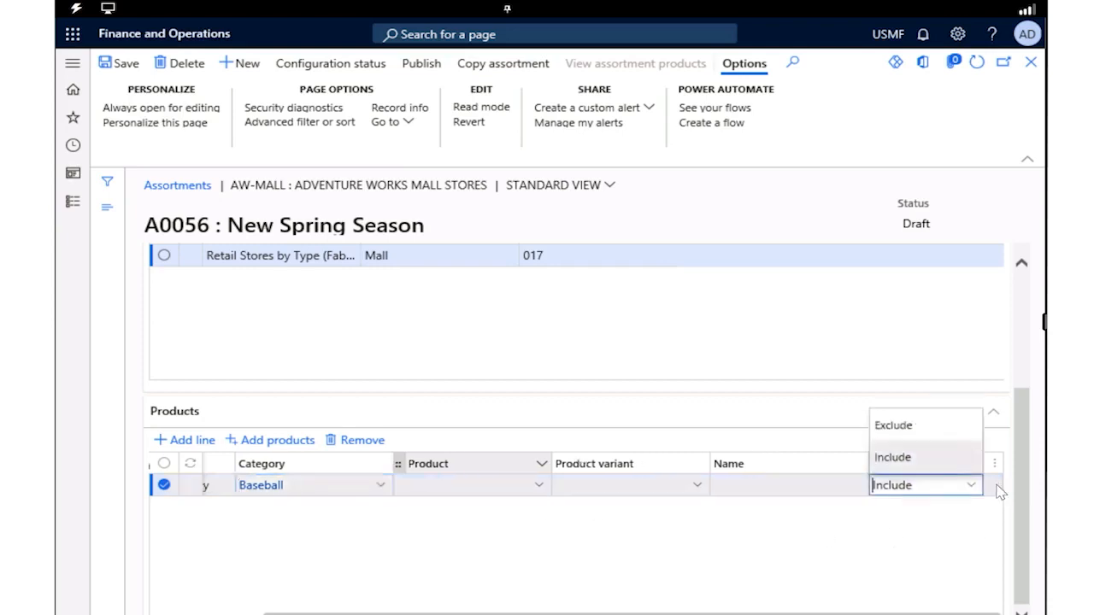
left_click(895, 427)
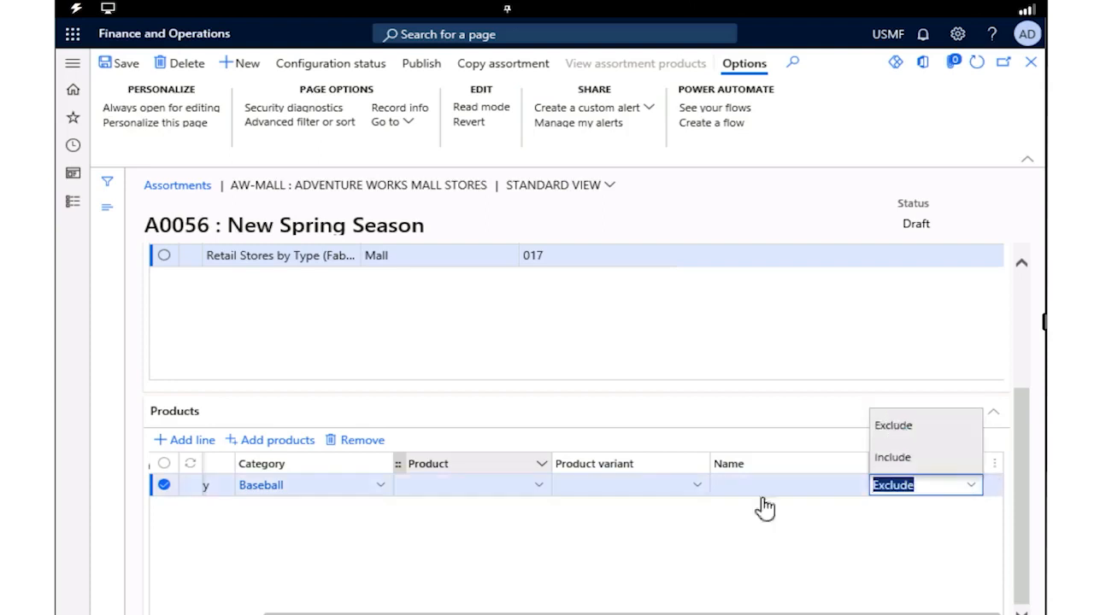
left_click(541, 487)
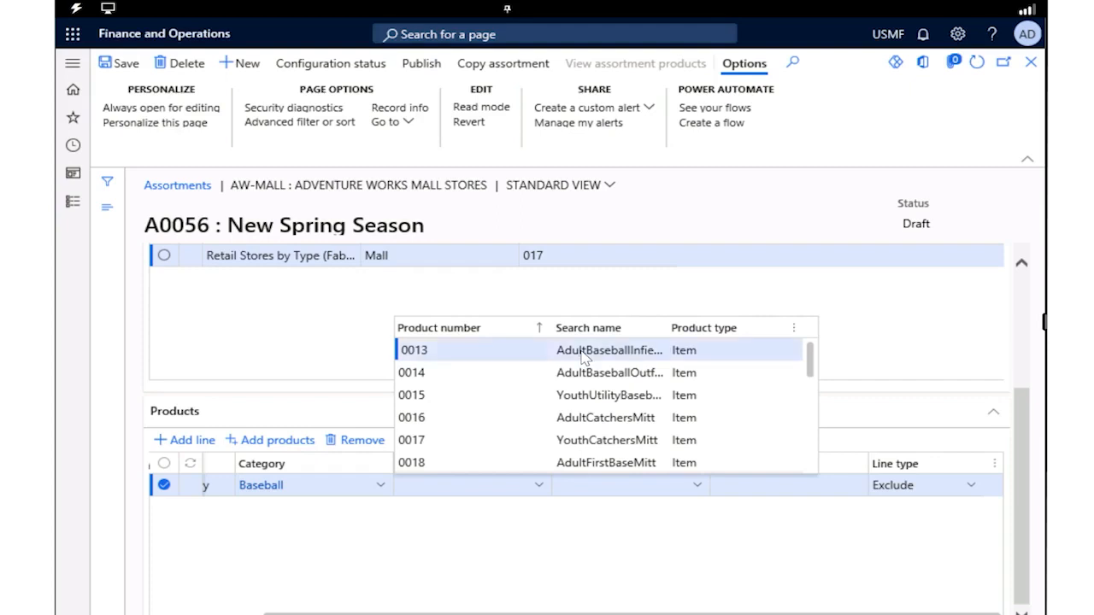
left_click(414, 352)
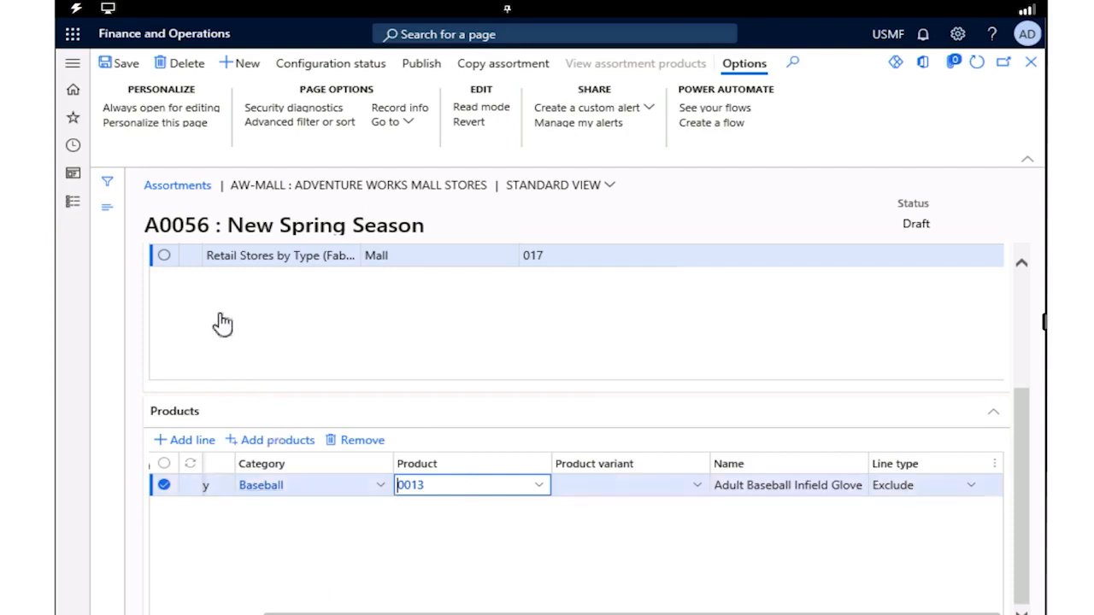
Save the New Spring Season assortment and publish it, confirming the publication
left_click(119, 69)
left_click(415, 72)
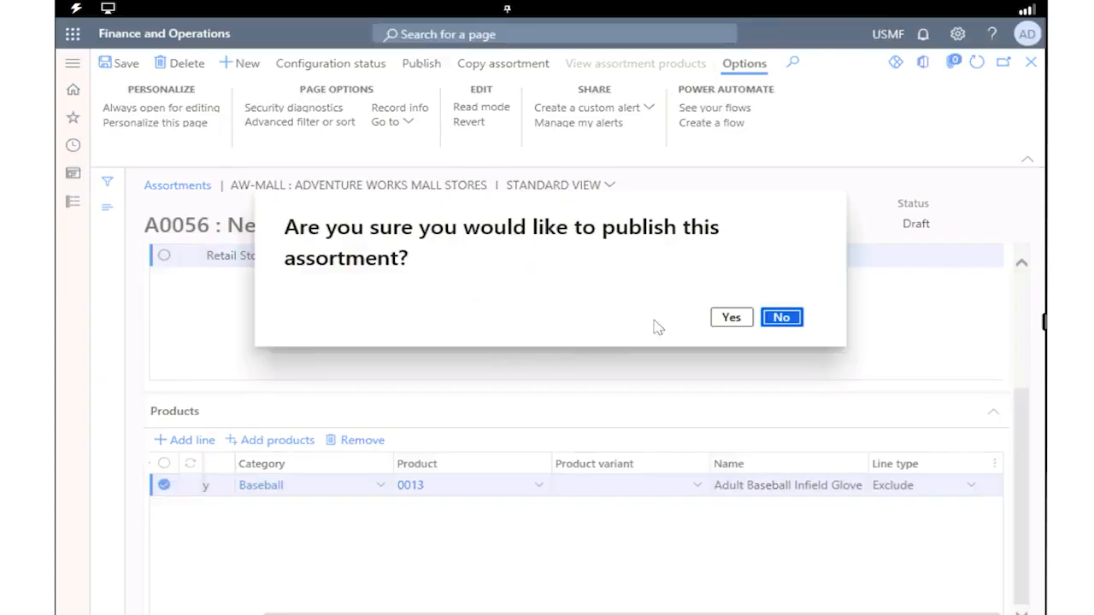
left_click(732, 319)
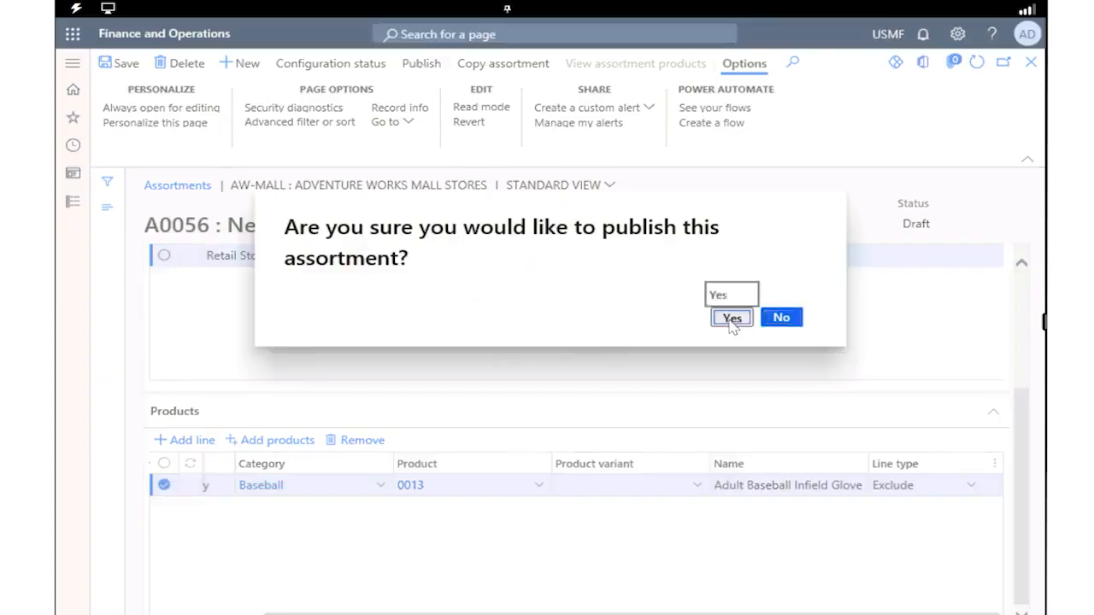